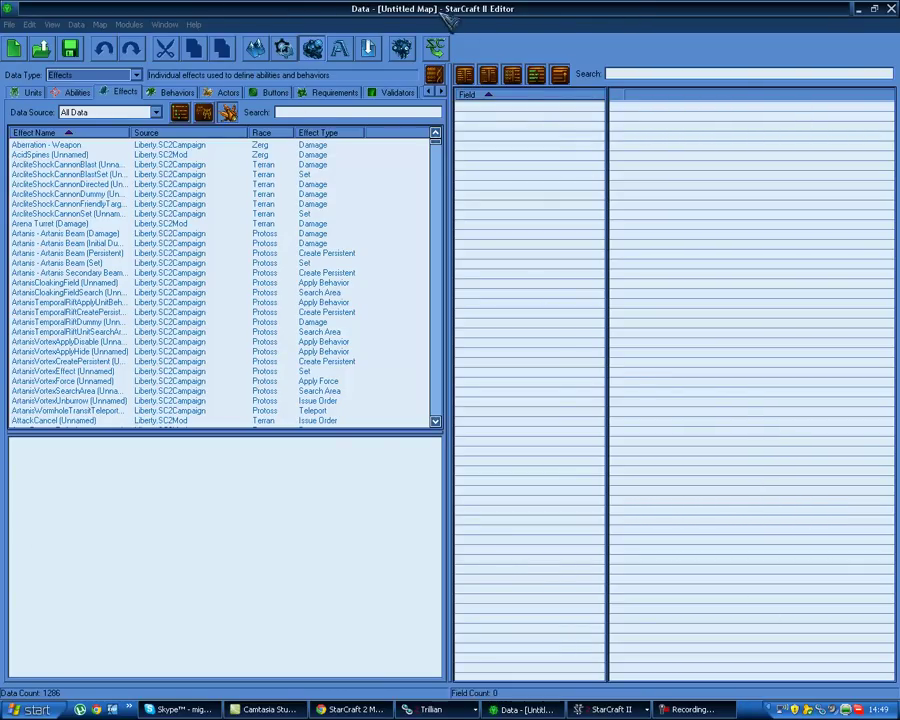
Step: Restore and re-maximize the editor window, then browse the Units data filtered to 'marine'
{"action": "double_click", "coordinate": [402, 14]}
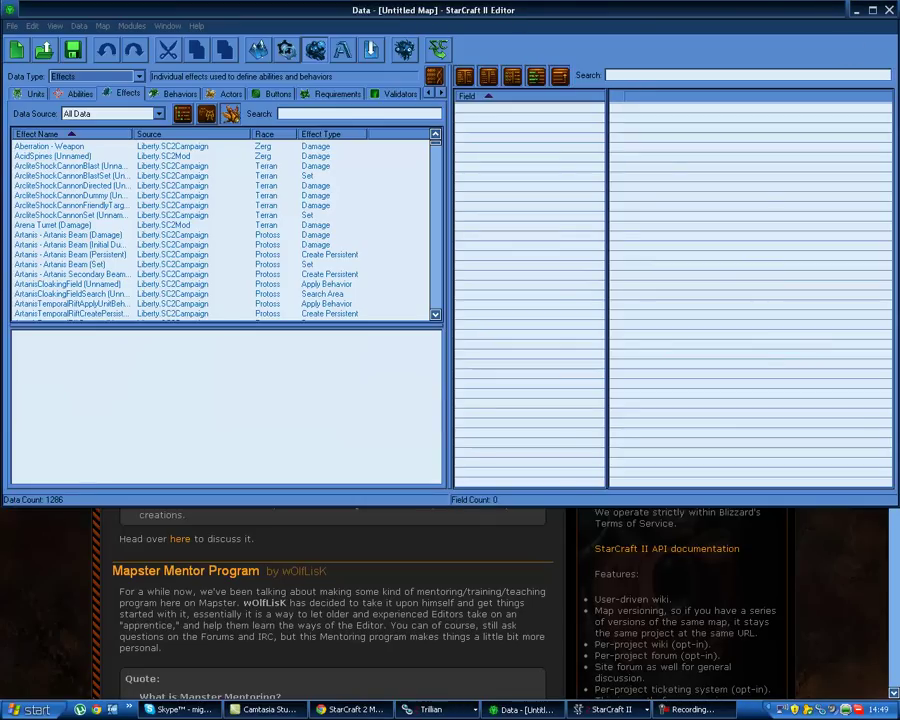
{"action": "left_click", "coordinate": [876, 10]}
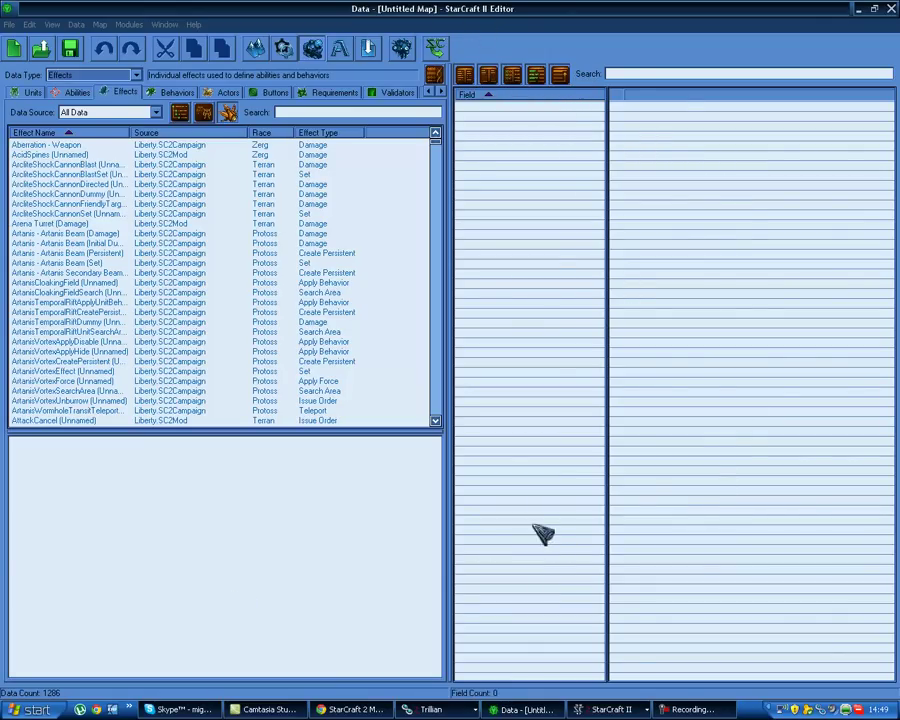
{"action": "left_click", "coordinate": [27, 91]}
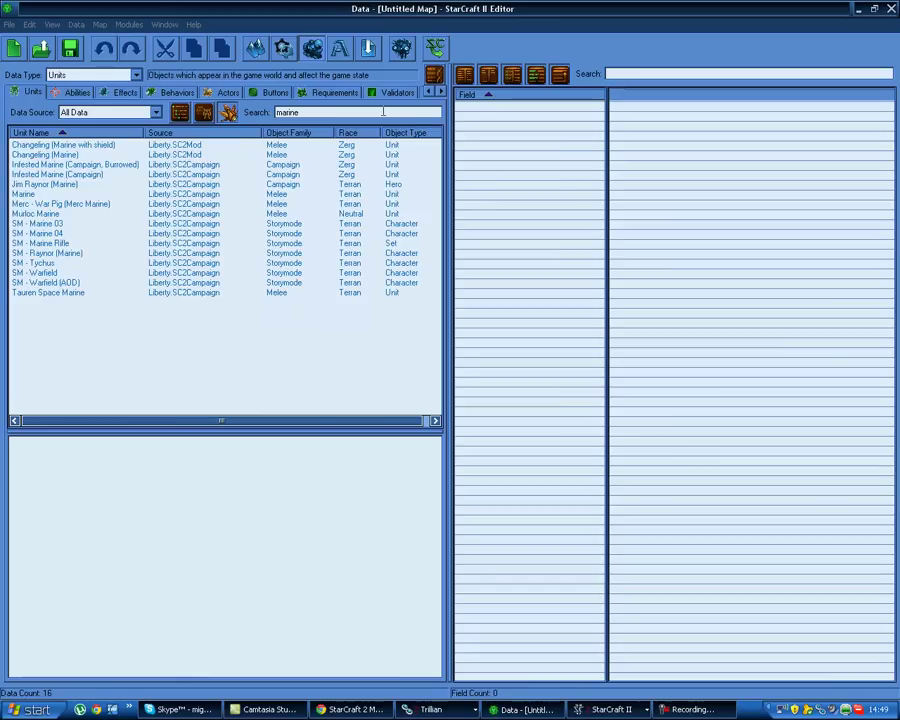
Step: Select the Marine unit, look through its fields, and split compound values into separate sub-fields
{"action": "left_click", "coordinate": [40, 194]}
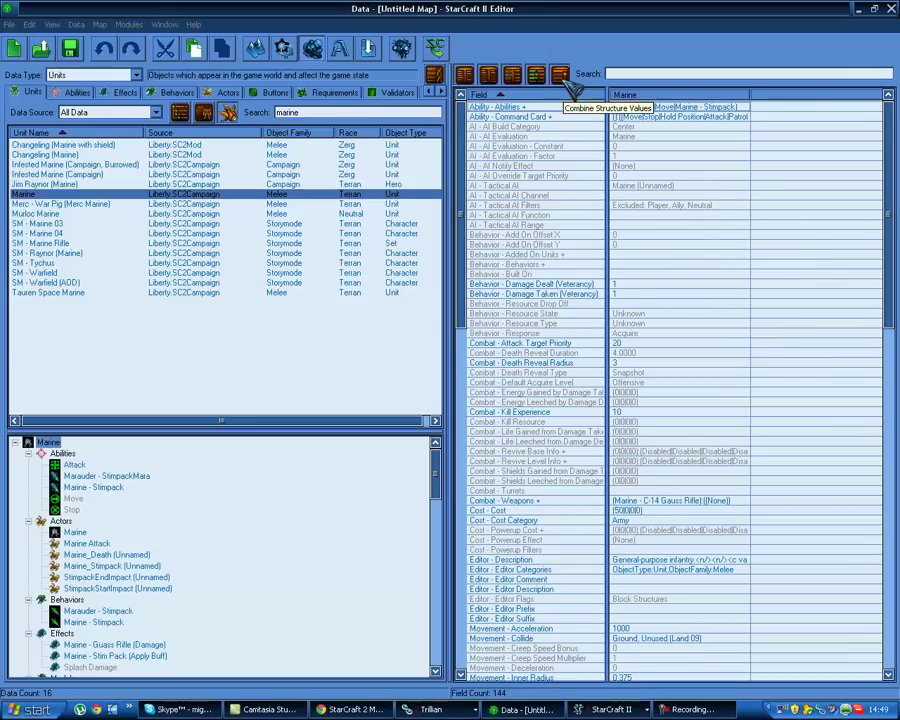
{"action": "scroll", "coordinate": [810, 340], "scroll_direction": "down", "scroll_amount": 20}
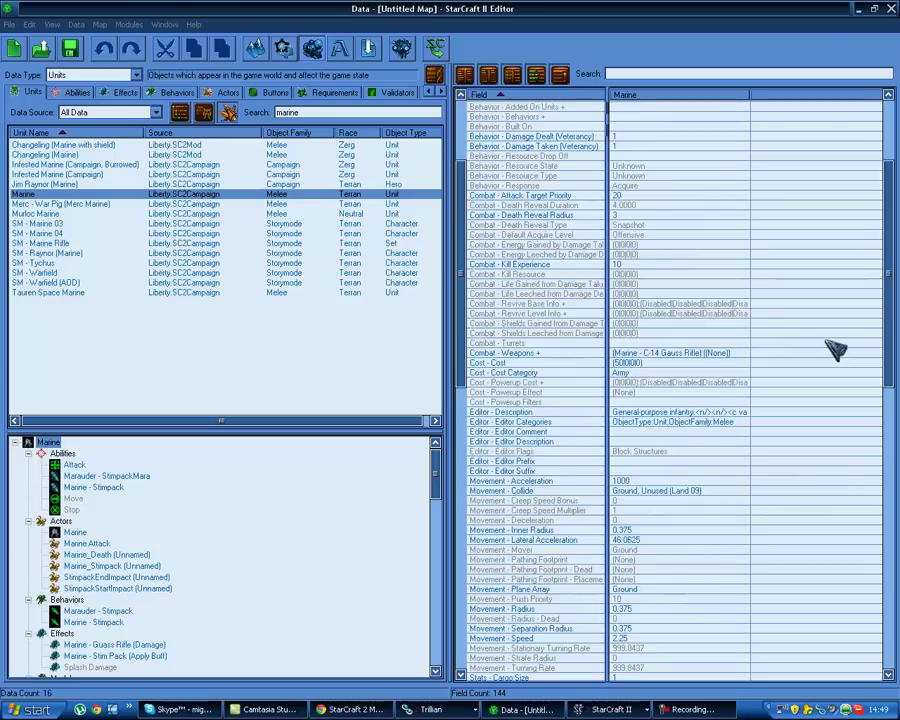
{"action": "scroll", "coordinate": [800, 313], "scroll_direction": "up", "scroll_amount": 20}
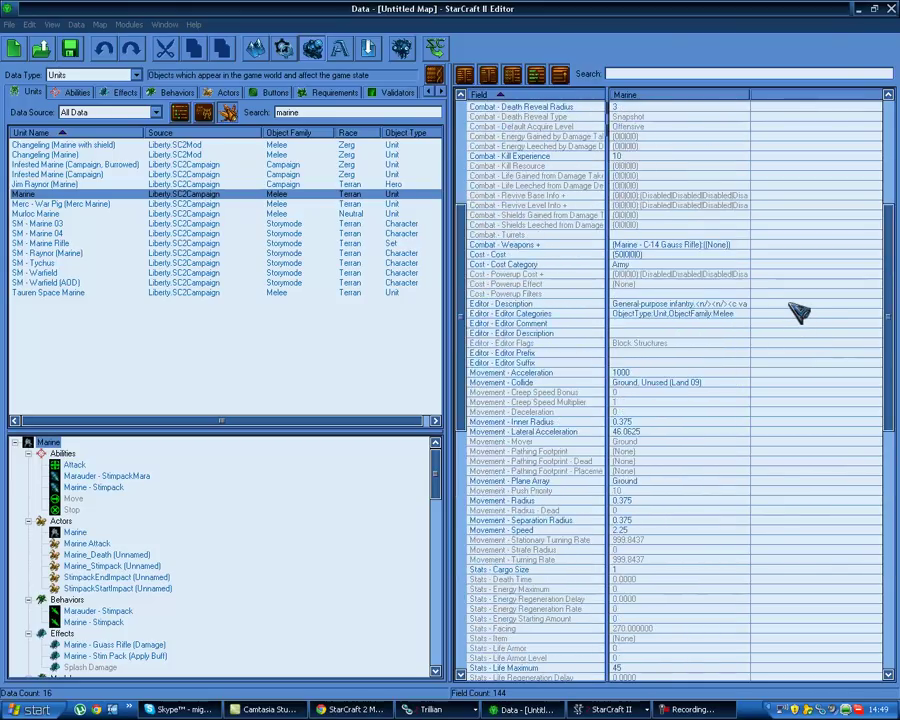
{"action": "scroll", "coordinate": [804, 296], "scroll_direction": "down", "scroll_amount": 15}
{"action": "scroll", "coordinate": [748, 286], "scroll_direction": "down", "scroll_amount": 10}
{"action": "scroll", "coordinate": [745, 287], "scroll_direction": "up", "scroll_amount": 20}
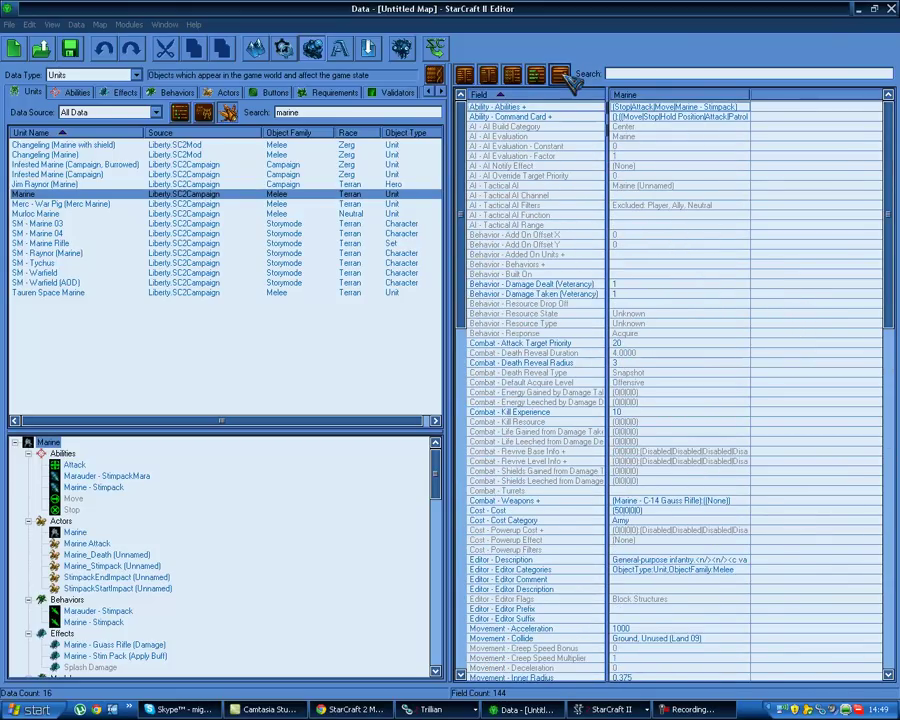
{"action": "left_click", "coordinate": [565, 76]}
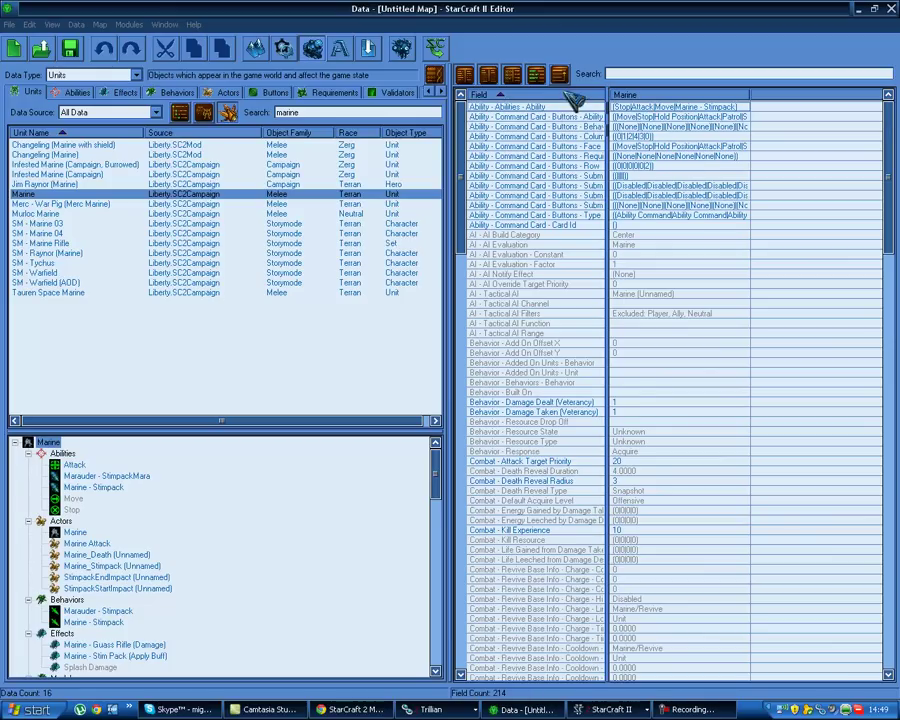
Step: Open Command Card Buttons in Object Values, cancel unchanged, and recombine the structure values
{"action": "left_click", "coordinate": [676, 117]}
{"action": "double_click", "coordinate": [740, 174]}
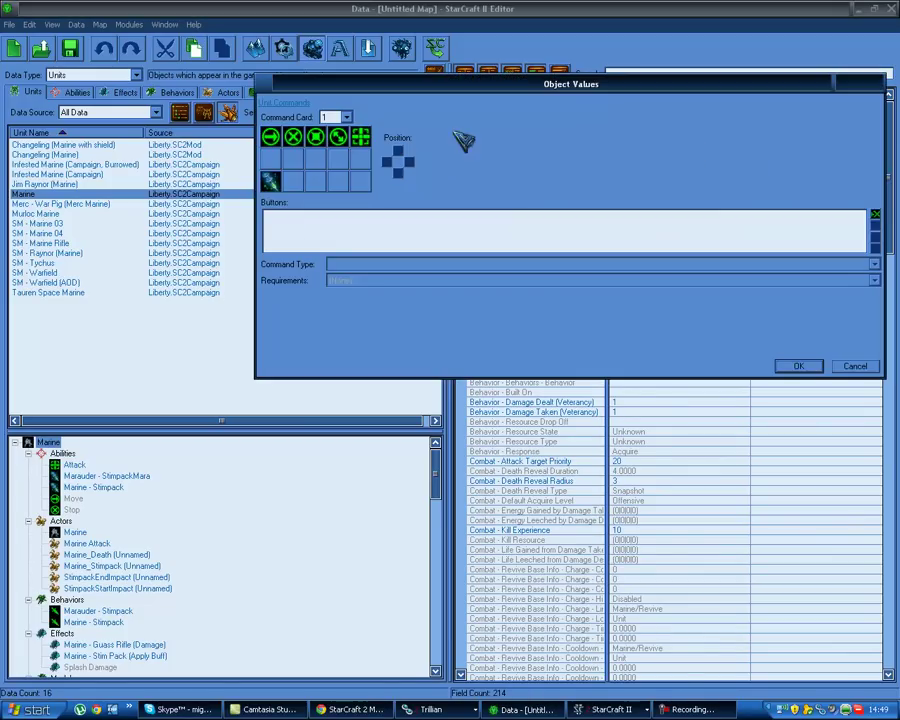
{"action": "left_click_drag", "start_coordinate": [548, 80], "coordinate": [384, 358]}
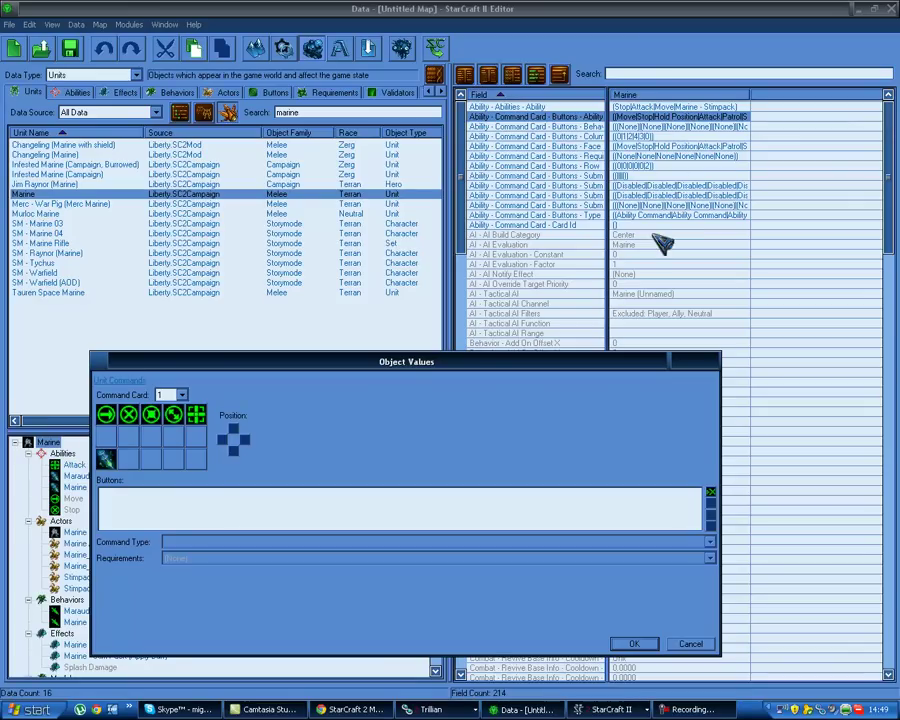
{"action": "left_click", "coordinate": [704, 643]}
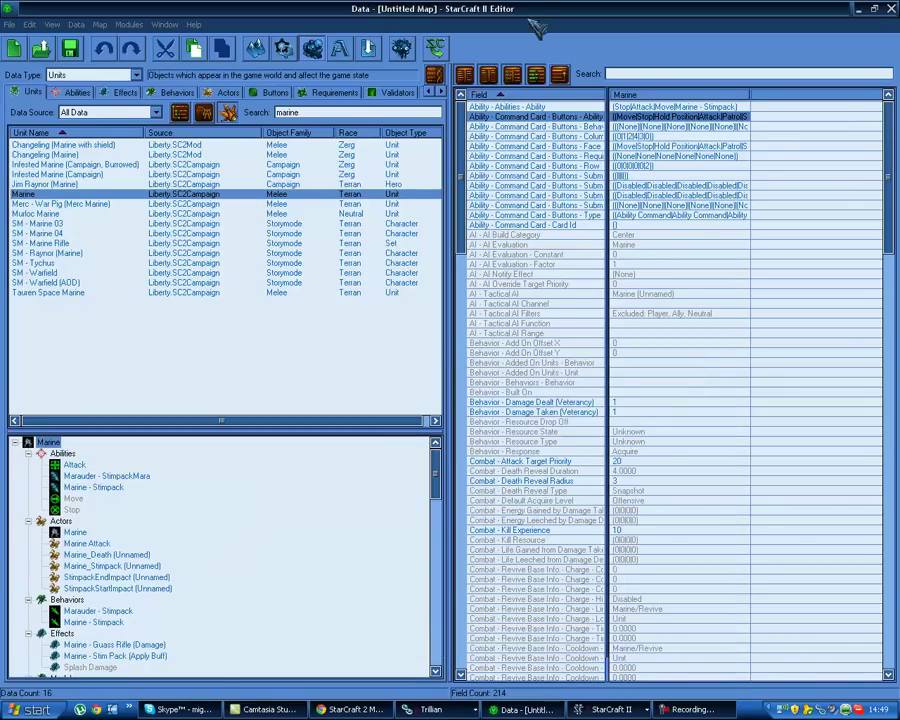
{"action": "left_click", "coordinate": [560, 74]}
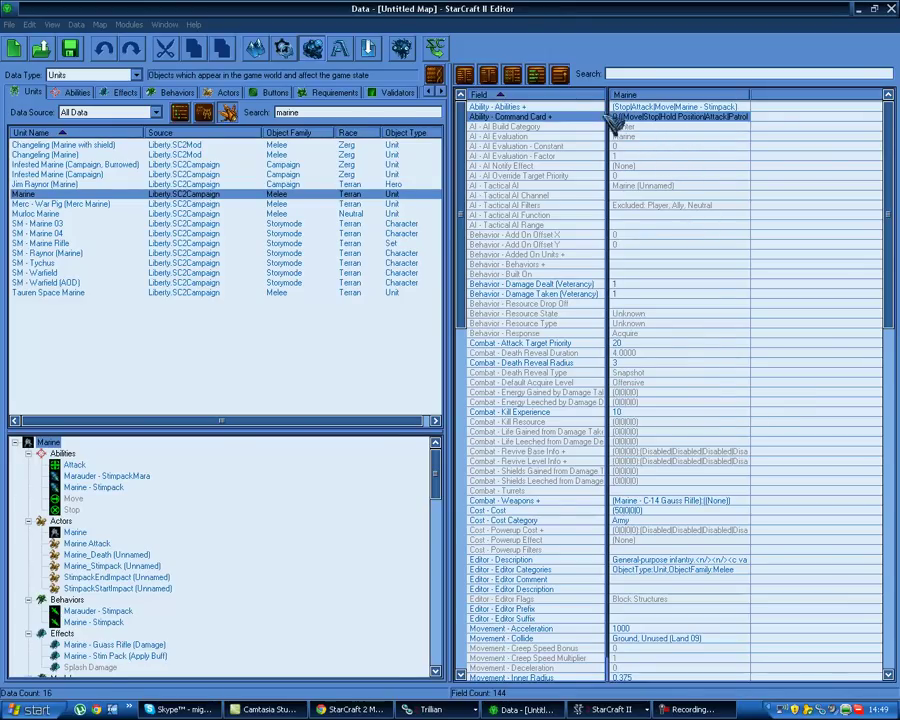
Step: Toggle category prefixes on Marine field names while selecting the Acceleration and Cost fields
{"action": "left_click", "coordinate": [538, 78]}
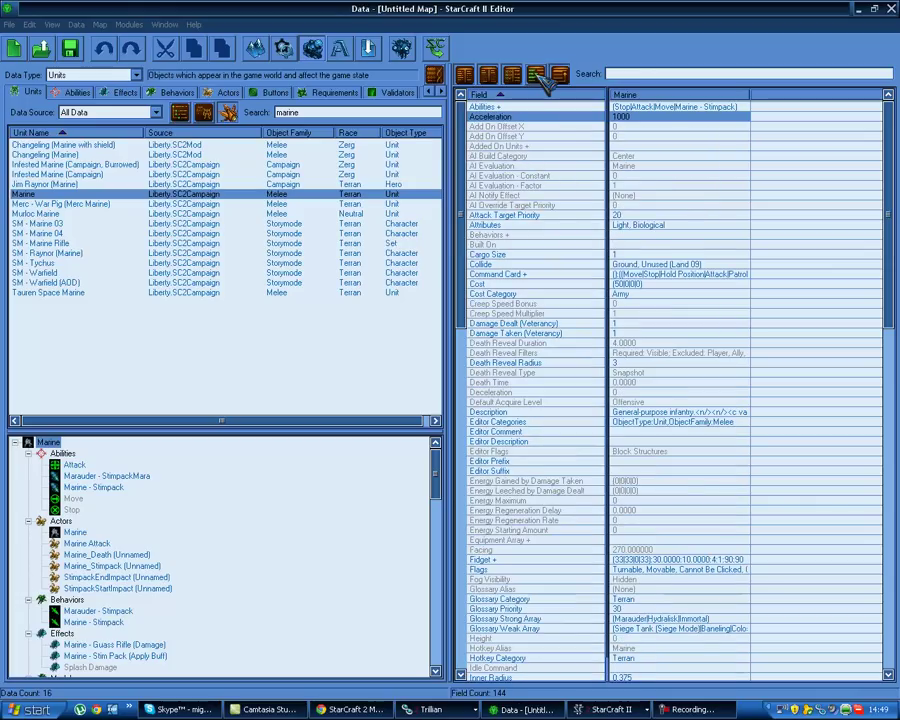
{"action": "left_click", "coordinate": [538, 78]}
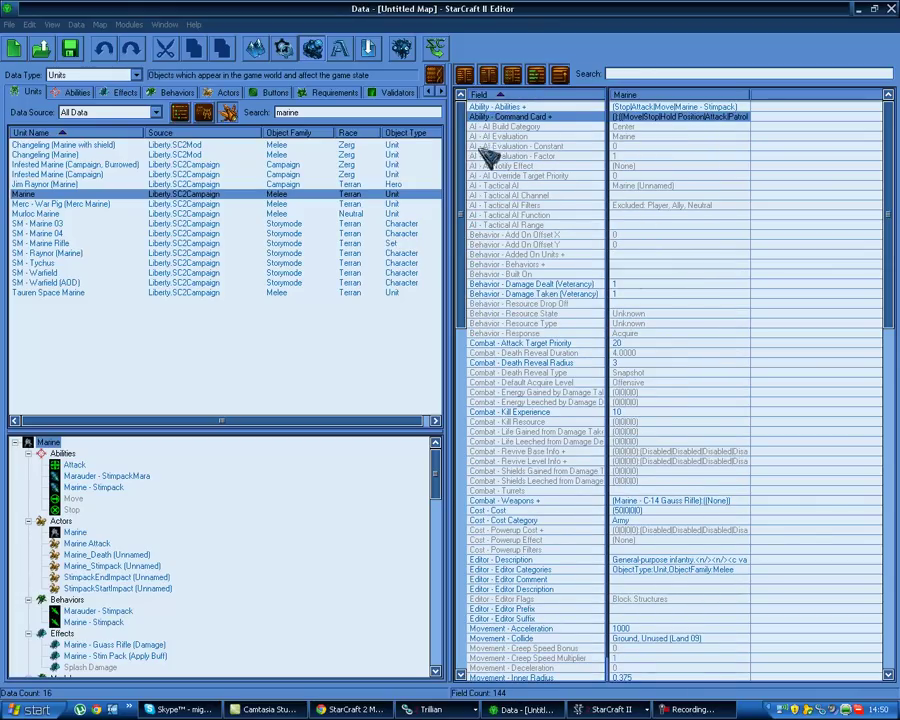
{"action": "left_click", "coordinate": [538, 78]}
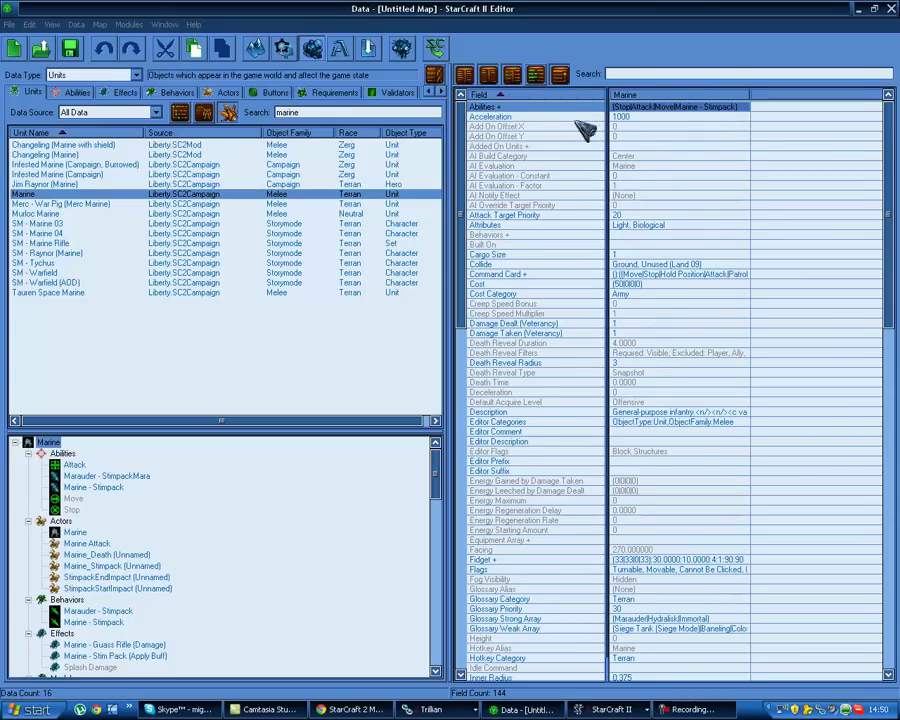
{"action": "left_click", "coordinate": [492, 117]}
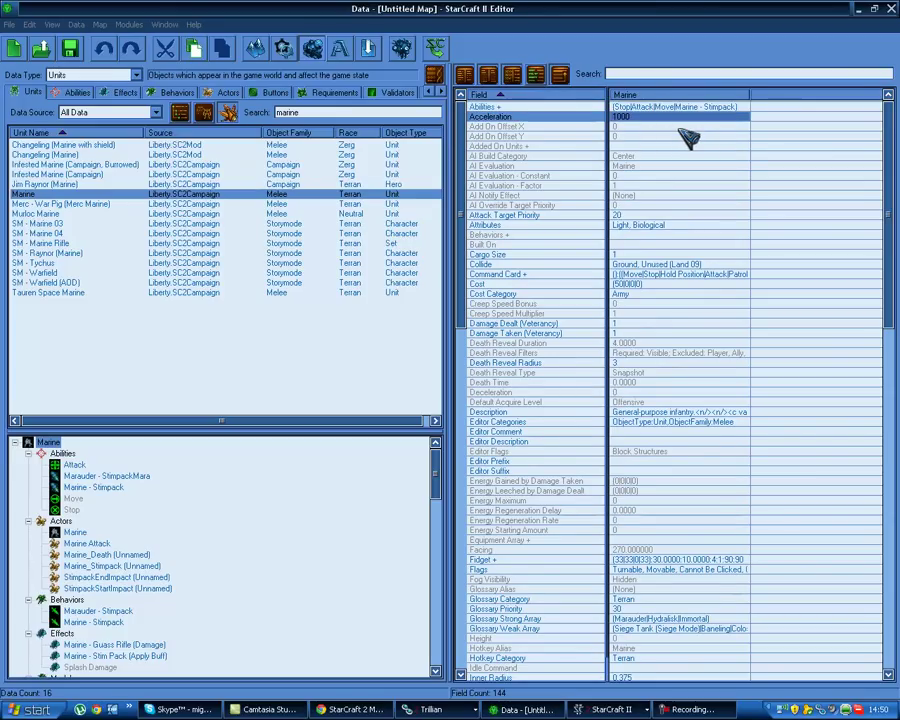
{"action": "left_click", "coordinate": [646, 285]}
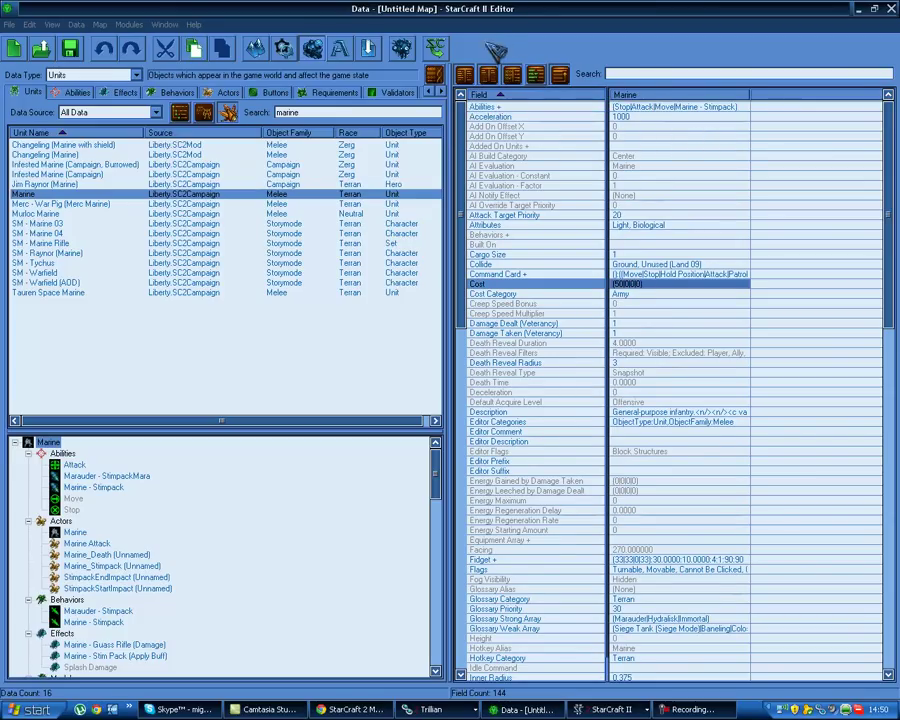
{"action": "left_click", "coordinate": [538, 78]}
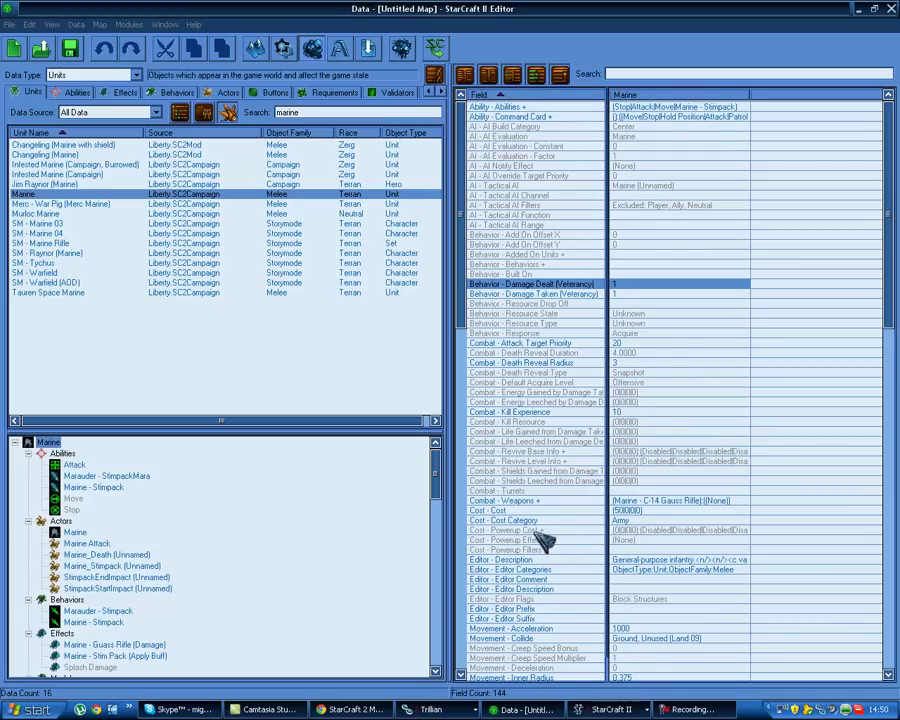
{"action": "left_click", "coordinate": [628, 511]}
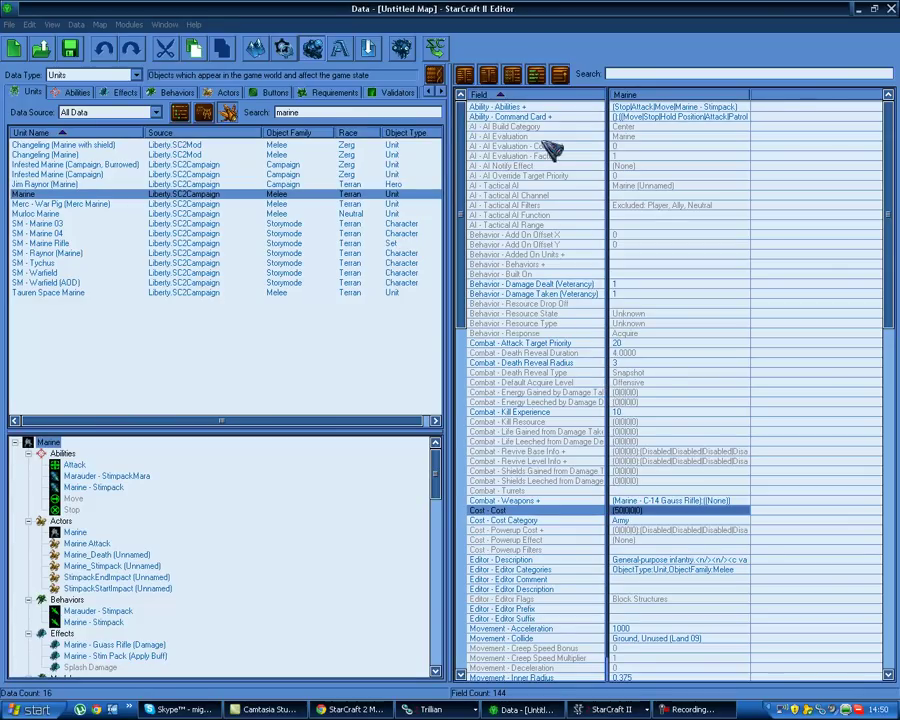
Step: Select the Editor Suffix to Cargo Size range, then Stats - Item, and return to the top
{"action": "scroll", "coordinate": [580, 237], "scroll_direction": "down", "scroll_amount": 10}
{"action": "left_click_drag", "start_coordinate": [545, 323], "coordinate": [578, 537]}
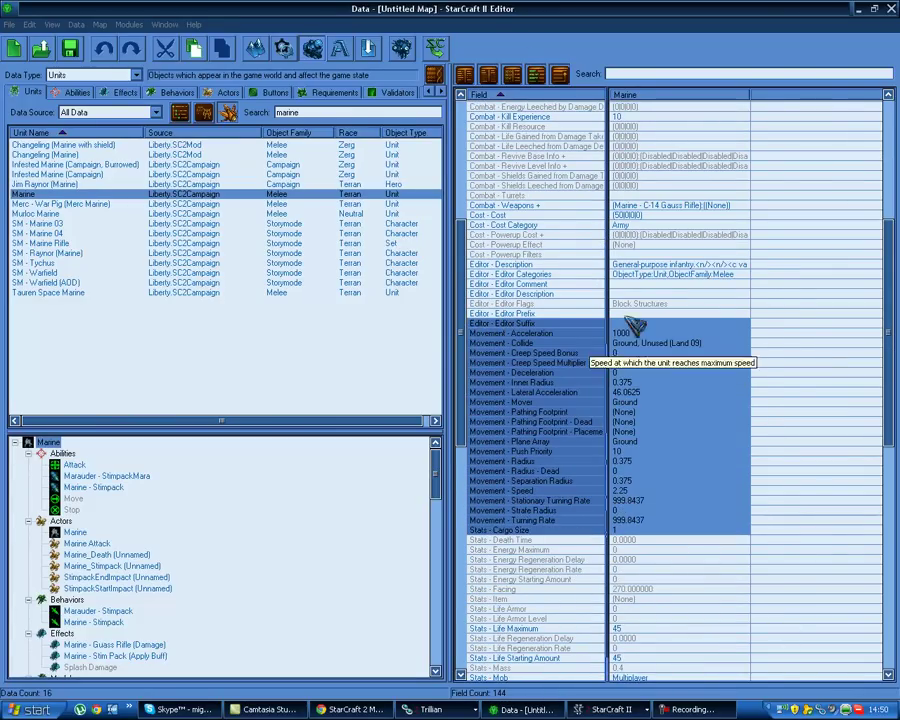
{"action": "left_click", "coordinate": [727, 476]}
{"action": "scroll", "coordinate": [735, 415], "scroll_direction": "down", "scroll_amount": 14}
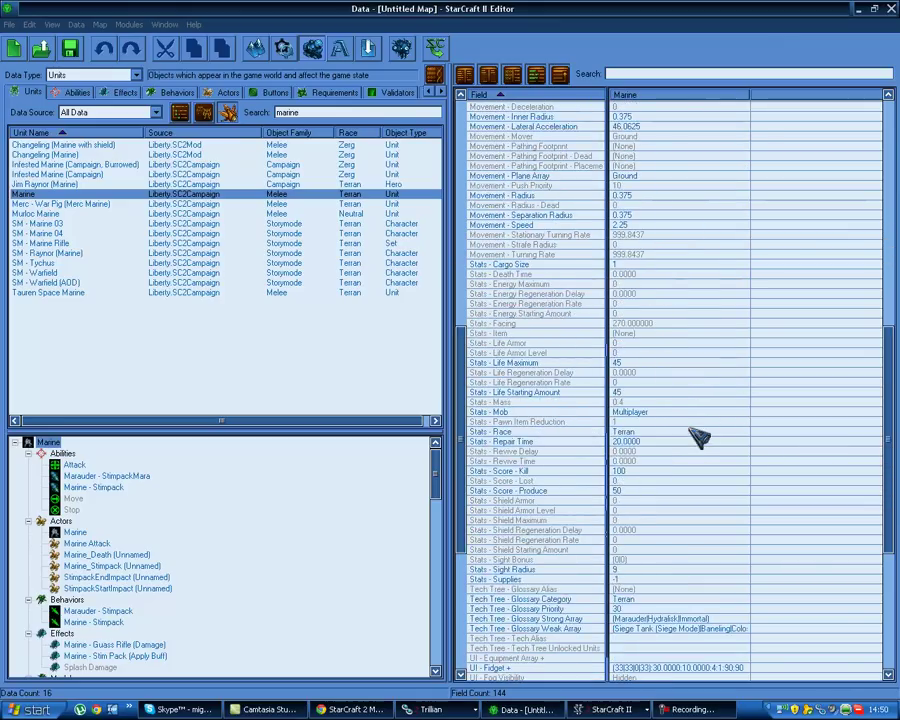
{"action": "left_click", "coordinate": [528, 186]}
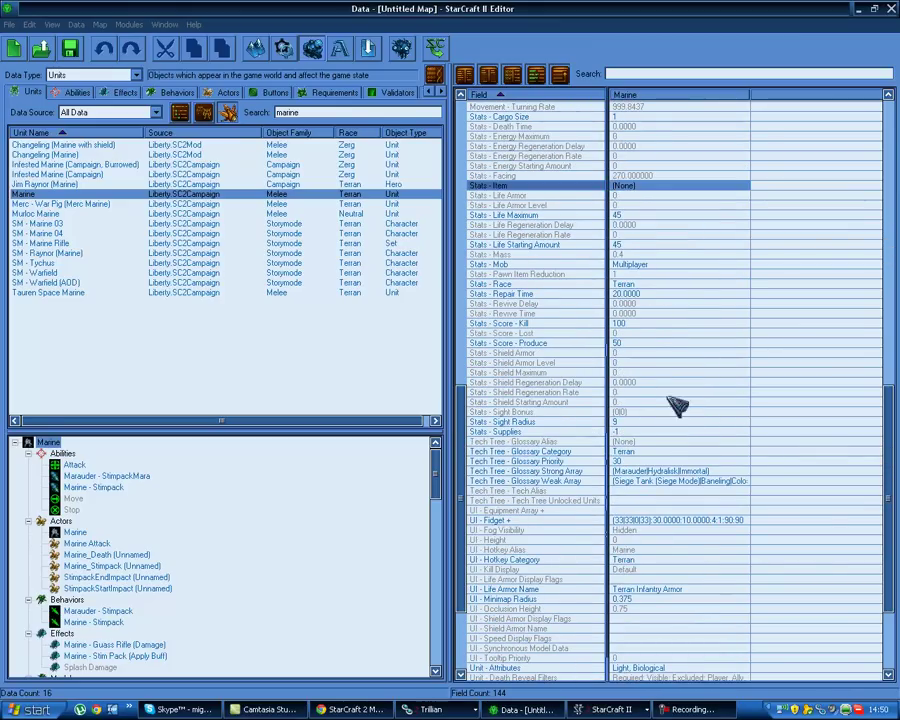
{"action": "scroll", "coordinate": [674, 420], "scroll_direction": "up", "scroll_amount": 20}
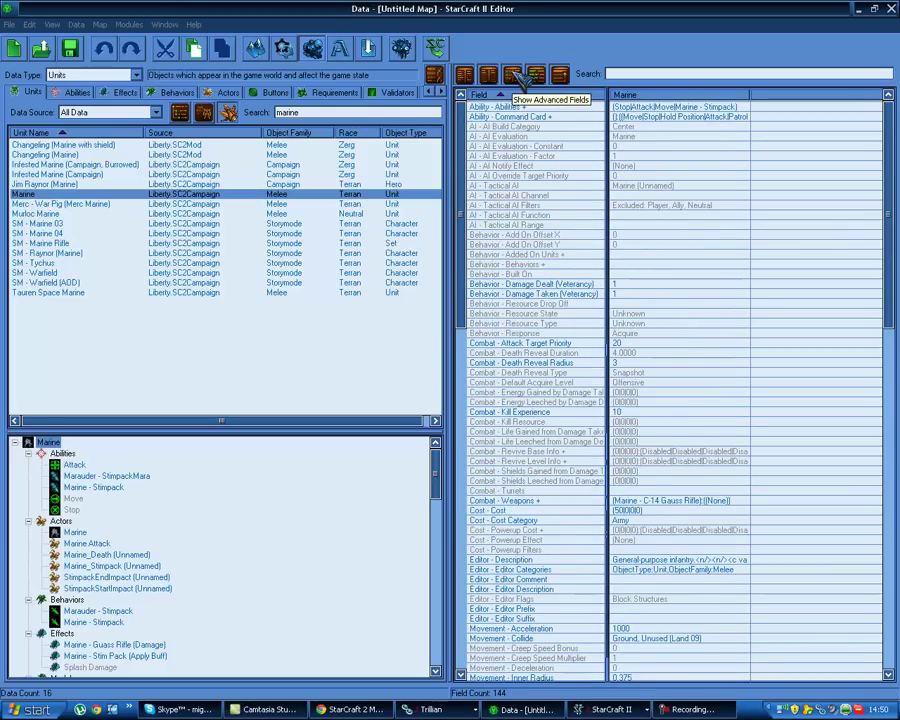
{"action": "left_click", "coordinate": [520, 80]}
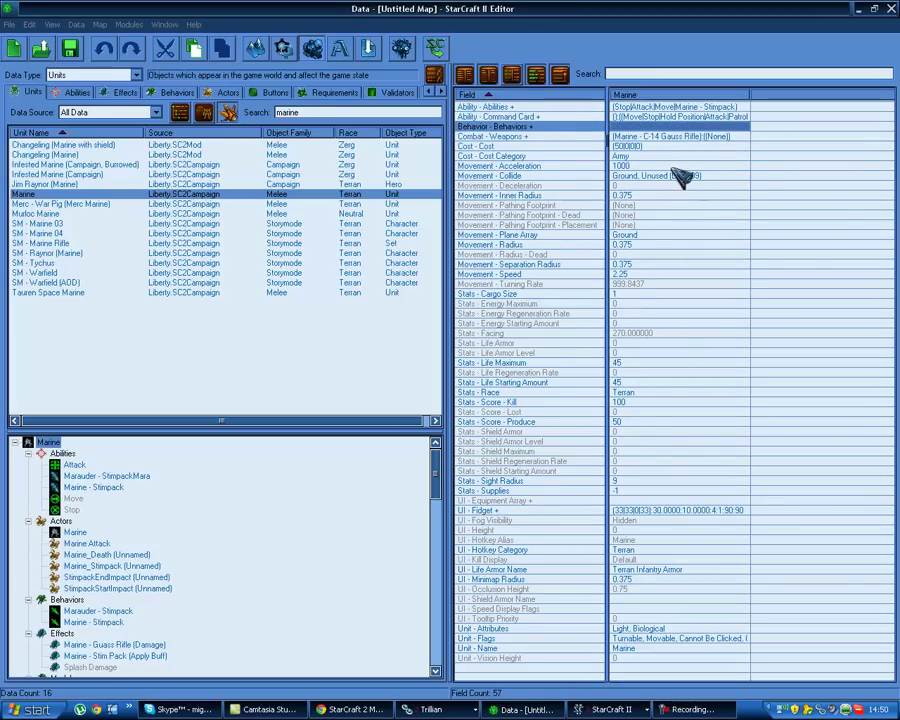
{"action": "left_click_drag", "start_coordinate": [623, 295], "coordinate": [759, 497]}
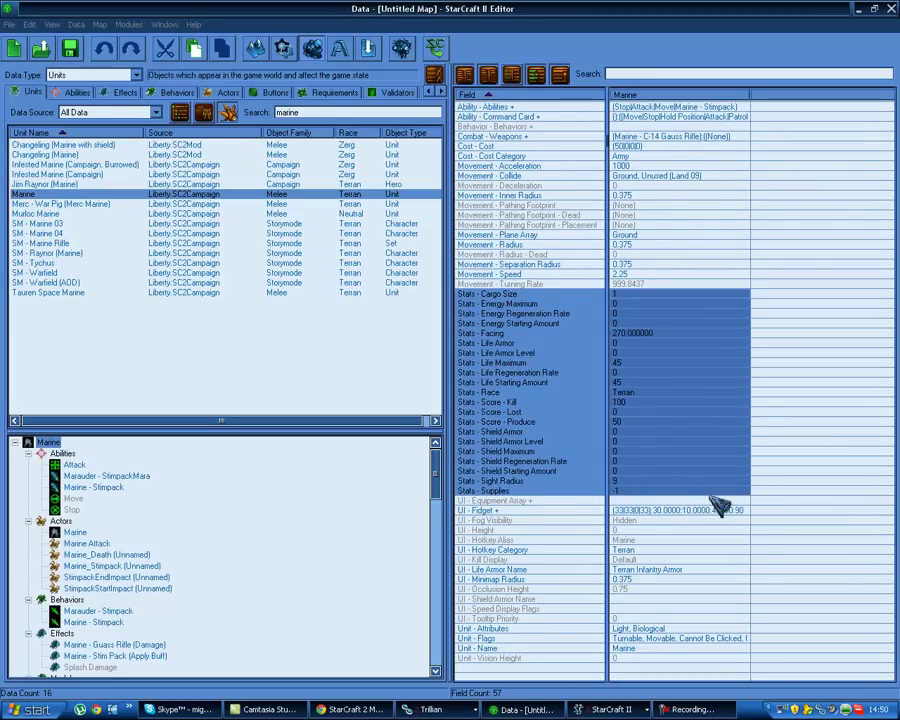
{"action": "left_click", "coordinate": [755, 501]}
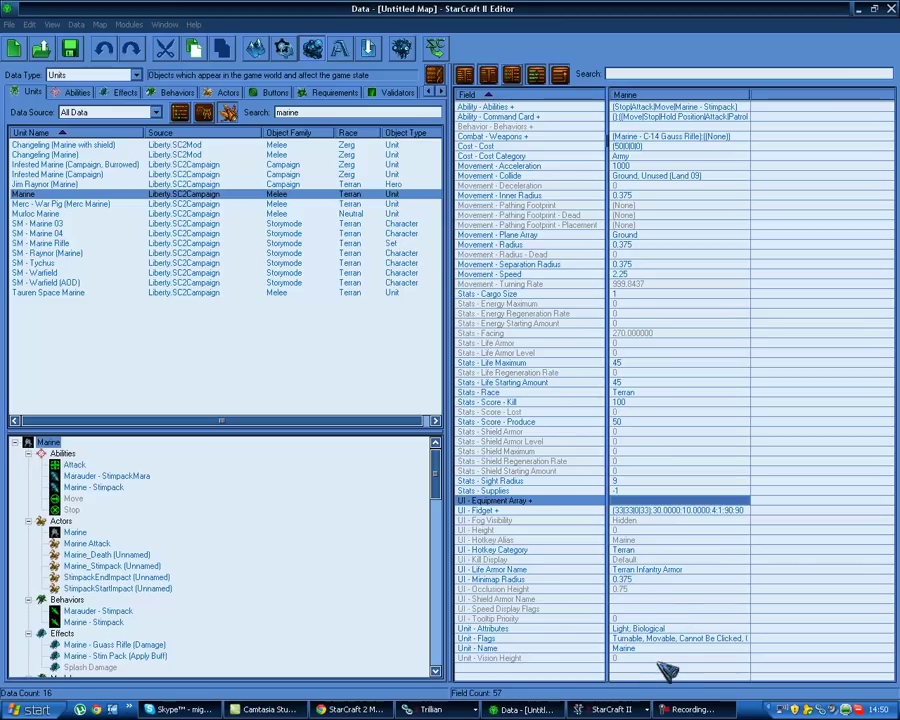
Step: Show advanced fields and select the Behavior Add On Offset, Resource and Combat field blocks
{"action": "left_click", "coordinate": [522, 74]}
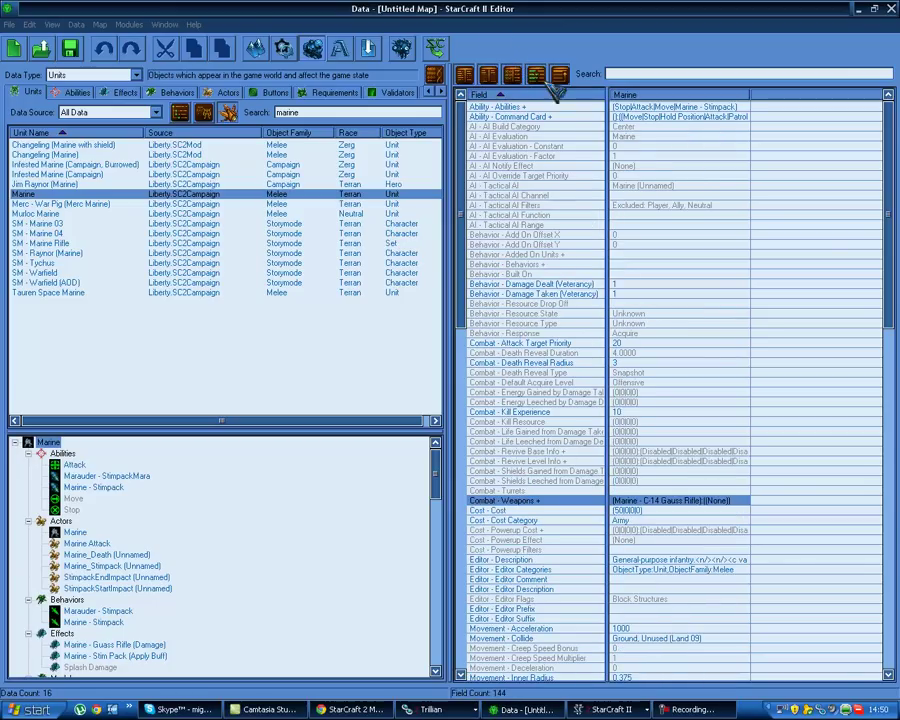
{"action": "left_click", "coordinate": [655, 244]}
{"action": "left_click_drag", "start_coordinate": [660, 247], "coordinate": [657, 330]}
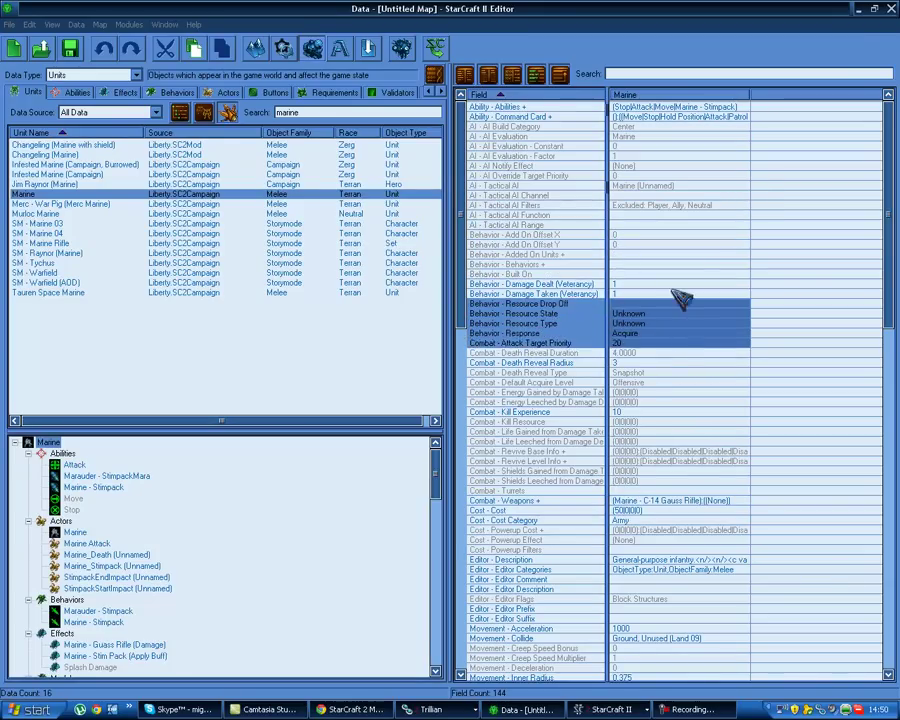
{"action": "left_click_drag", "start_coordinate": [705, 353], "coordinate": [715, 480]}
{"action": "scroll", "coordinate": [745, 450], "scroll_direction": "down", "scroll_amount": 11}
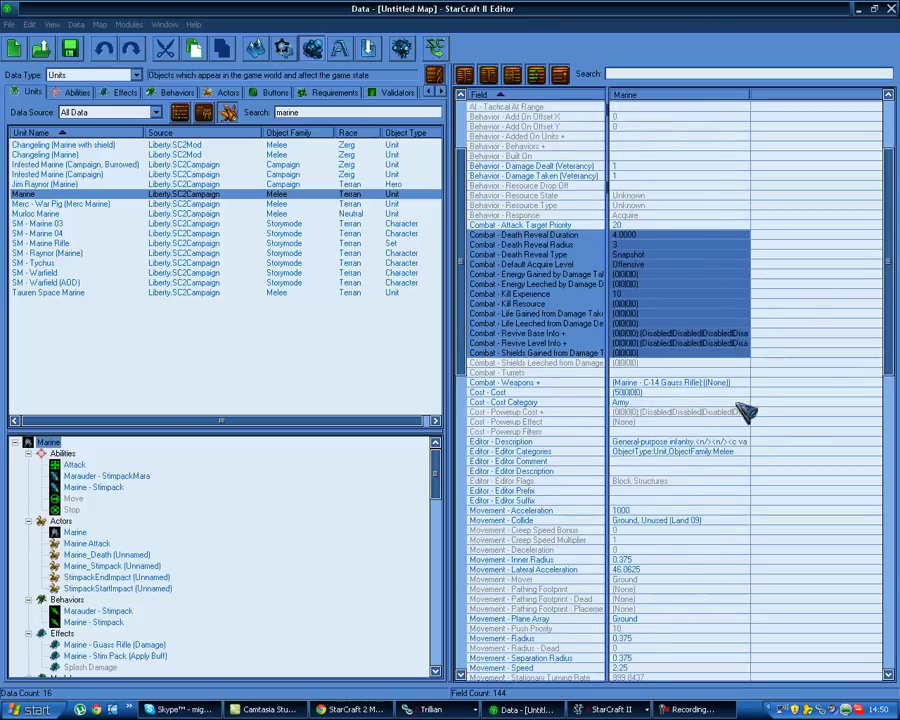
{"action": "left_click_drag", "start_coordinate": [652, 343], "coordinate": [698, 481]}
{"action": "scroll", "coordinate": [800, 300], "scroll_direction": "down", "scroll_amount": 11}
{"action": "scroll", "coordinate": [820, 289], "scroll_direction": "up", "scroll_amount": 18}
{"action": "scroll", "coordinate": [722, 313], "scroll_direction": "up", "scroll_amount": 3}
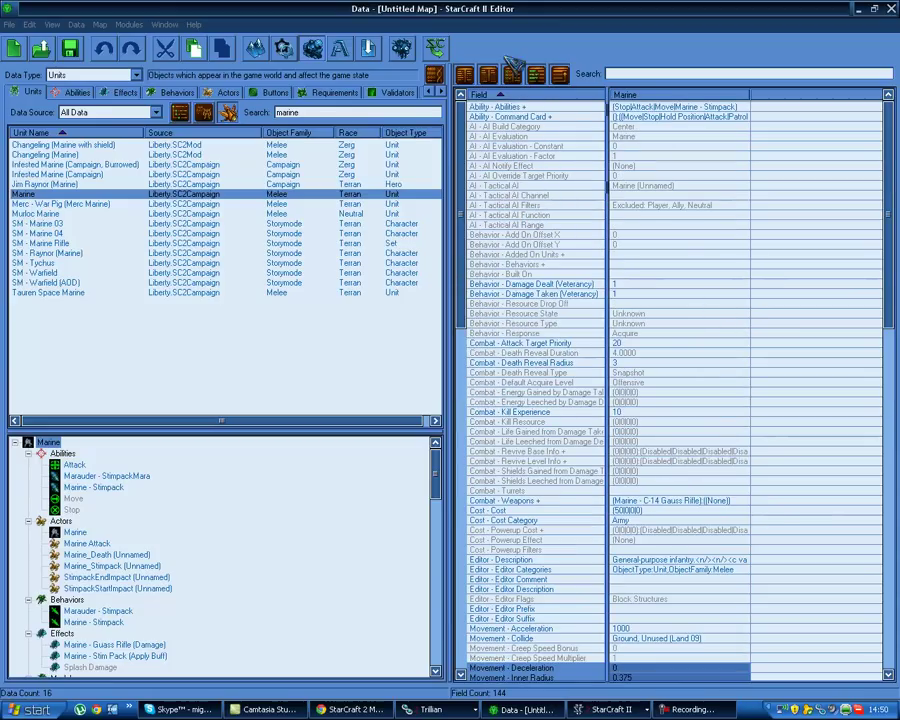
Step: Hide default-value fields to leave 48 Marine values, then open the unit list's context menu
{"action": "left_click", "coordinate": [585, 204]}
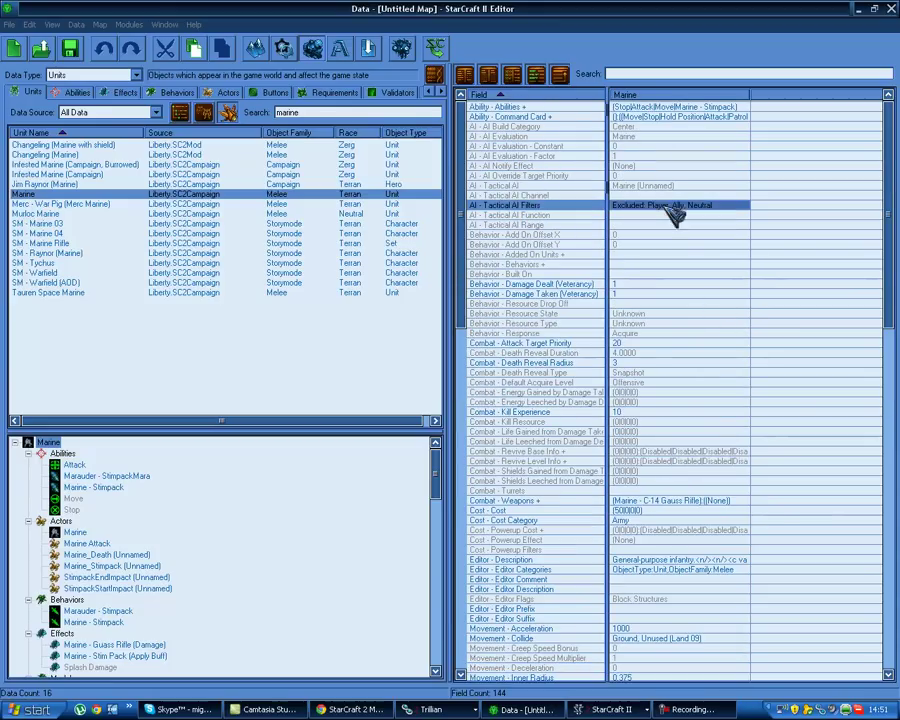
{"action": "left_click", "coordinate": [489, 76]}
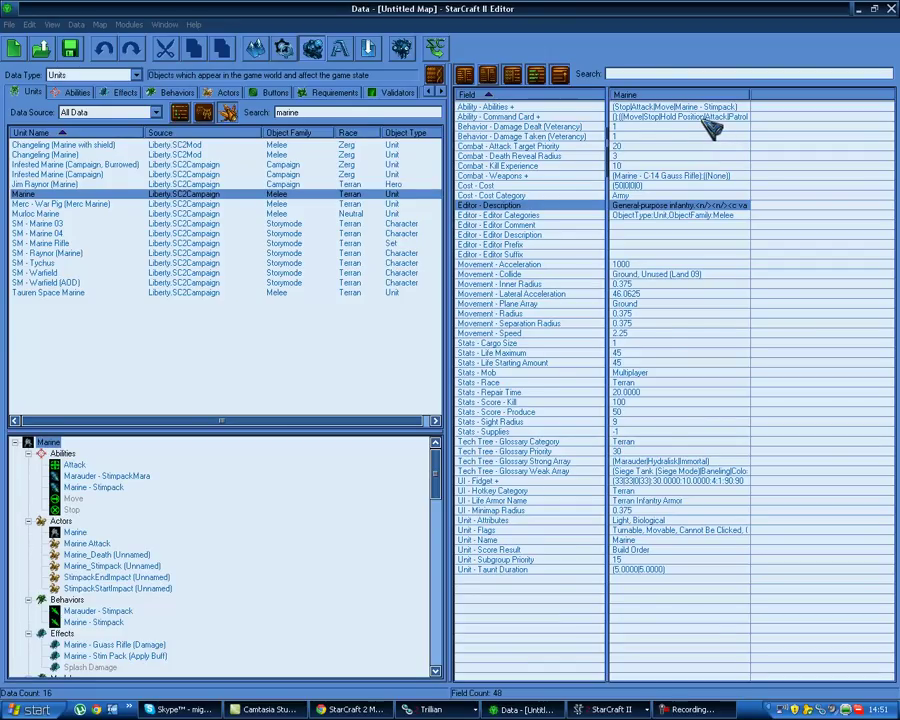
{"action": "right_click", "coordinate": [300, 362]}
Step: Add an Unknown Unit, delete it again, and reselect the Marine unit
{"action": "left_click", "coordinate": [382, 372]}
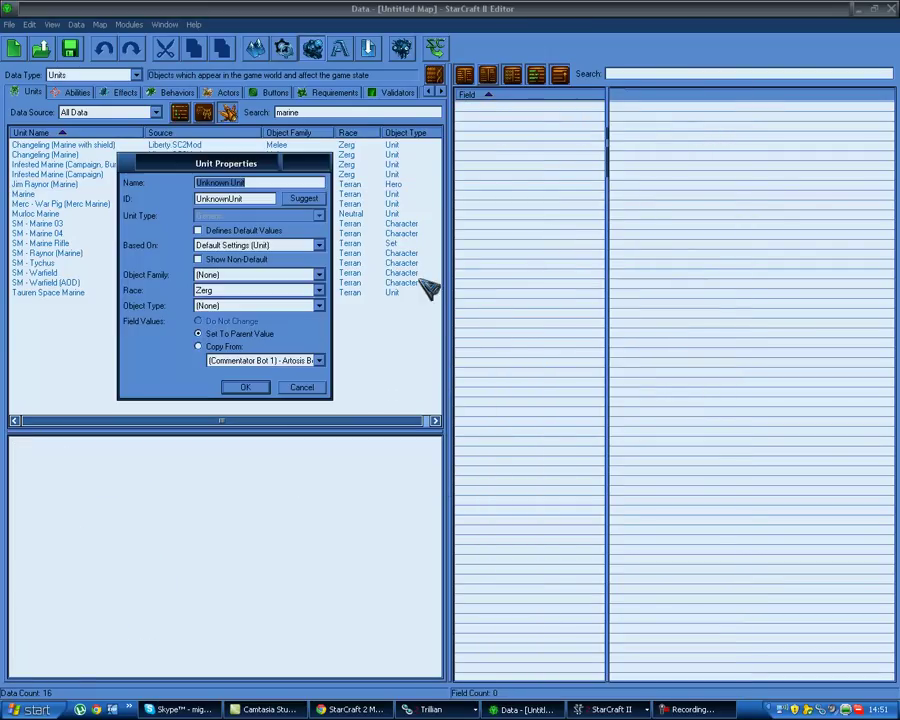
{"action": "left_click", "coordinate": [246, 388]}
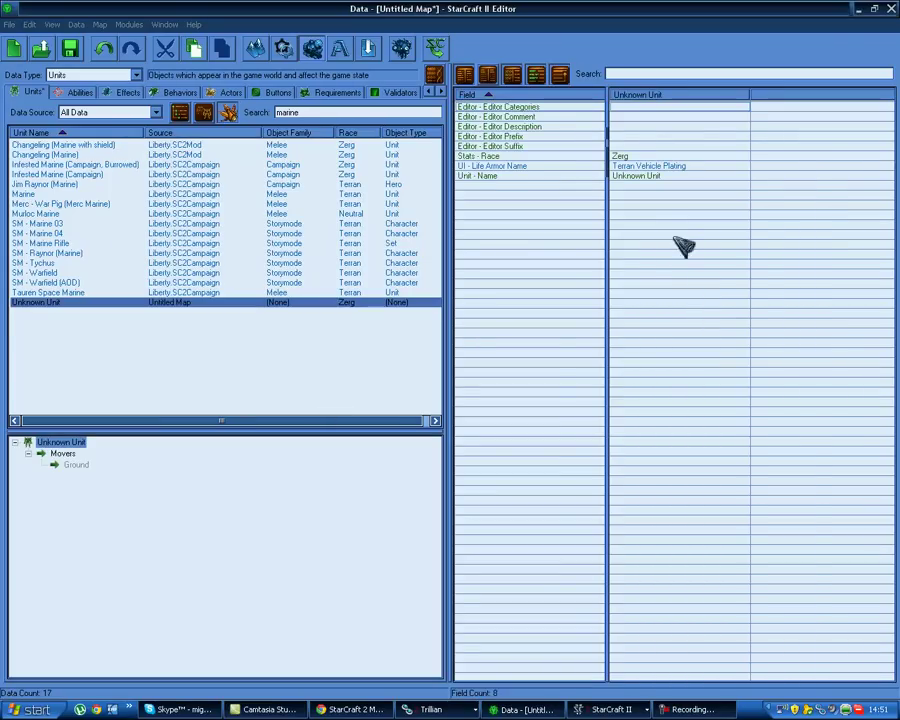
{"action": "left_click", "coordinate": [662, 109]}
{"action": "key", "text": "Delete"}
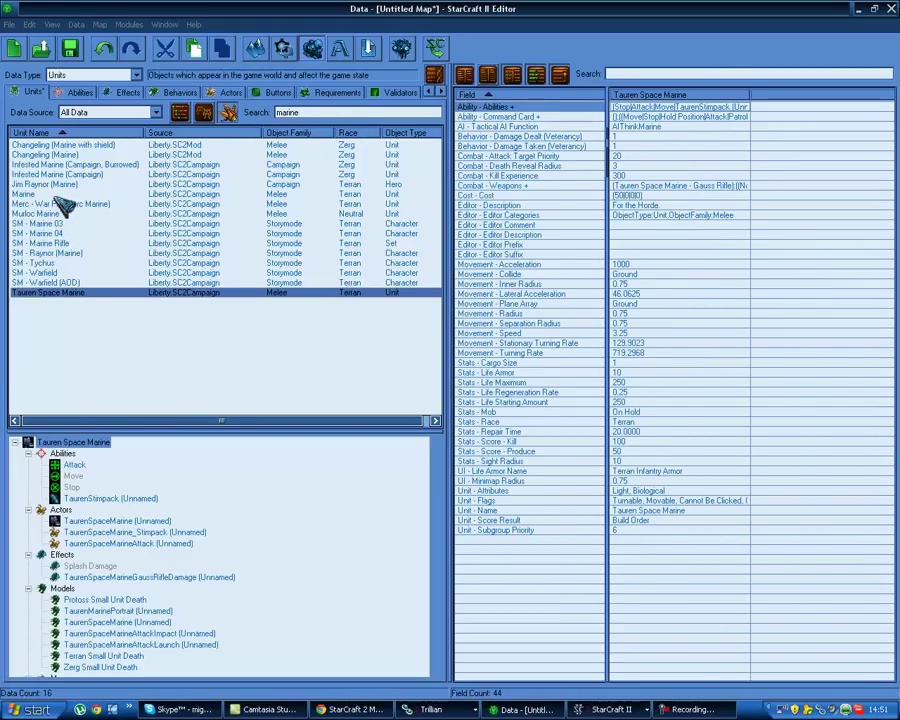
{"action": "left_click", "coordinate": [120, 195]}
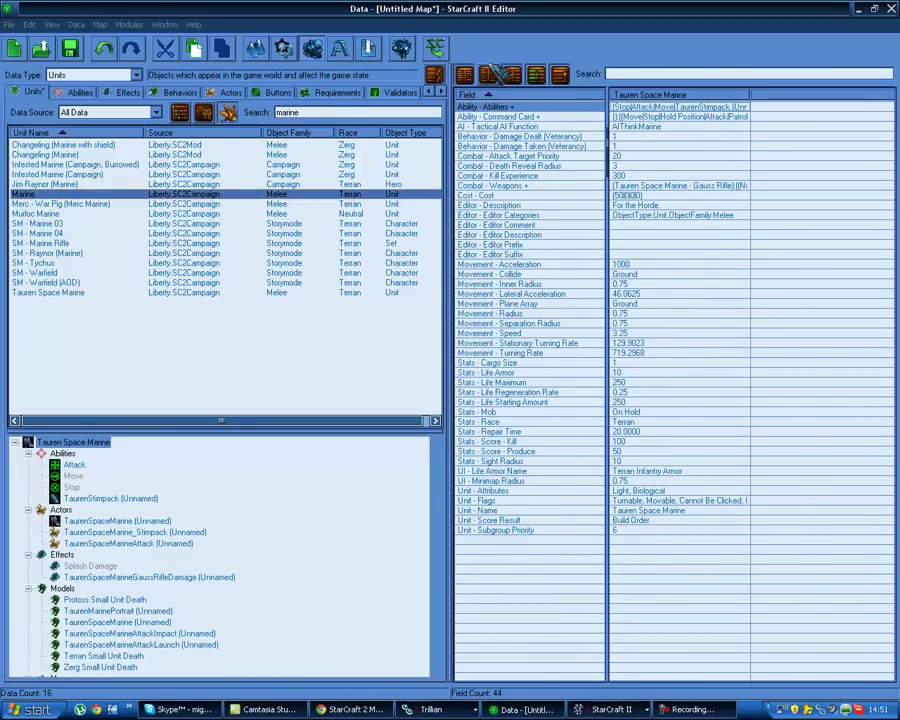
{"action": "scroll", "coordinate": [705, 236], "scroll_direction": "down", "scroll_amount": 9}
{"action": "scroll", "coordinate": [758, 240], "scroll_direction": "up", "scroll_amount": 9}
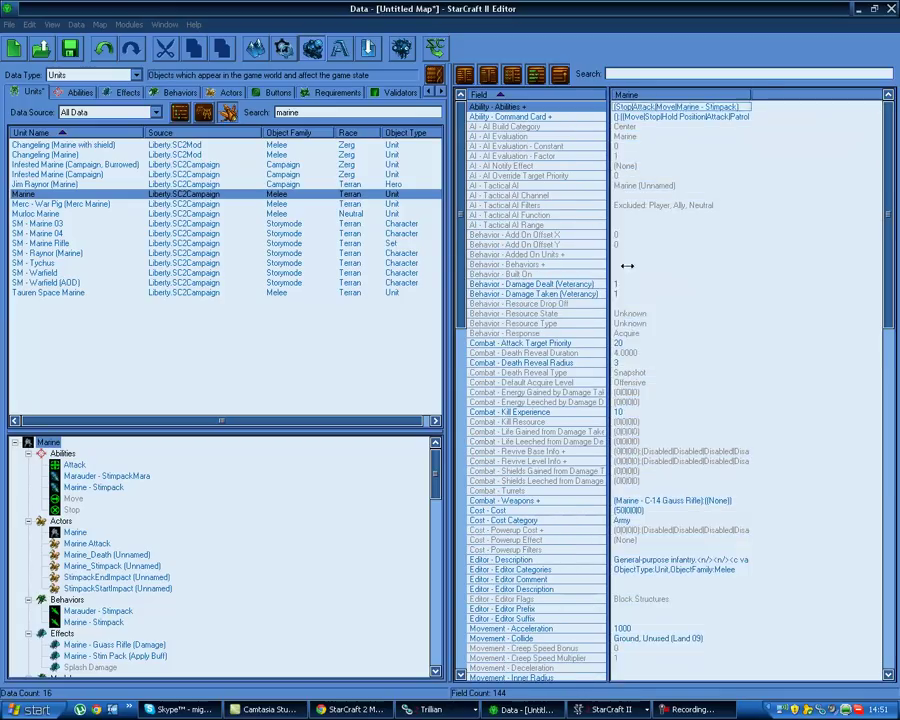
Step: Hide and re-show advanced fields while selecting Behavior - Behaviors and AI - Build Category
{"action": "left_click", "coordinate": [628, 265]}
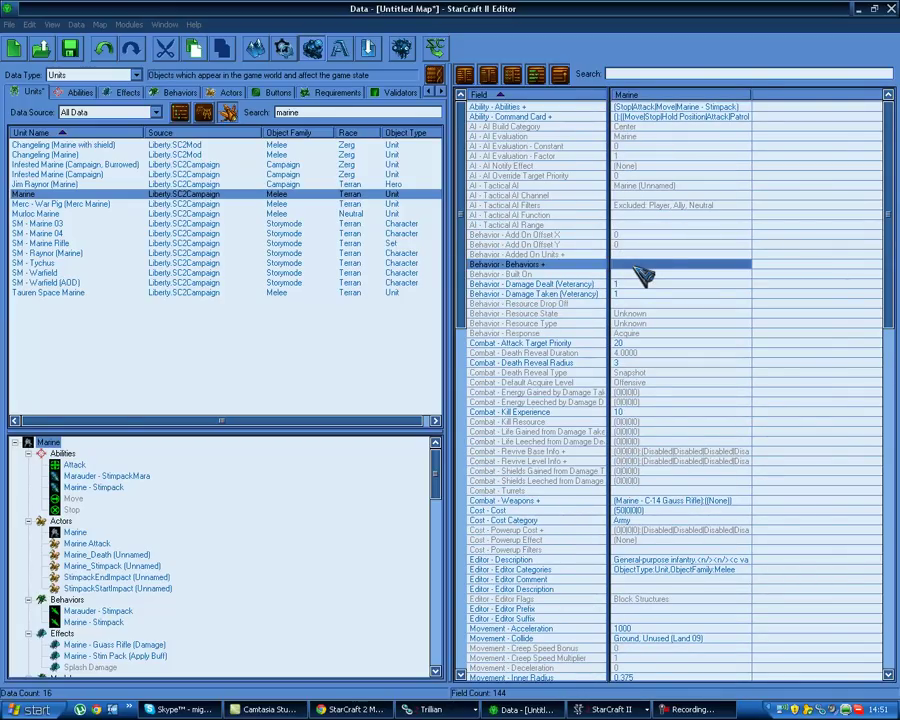
{"action": "left_click", "coordinate": [512, 75]}
{"action": "left_click", "coordinate": [538, 130]}
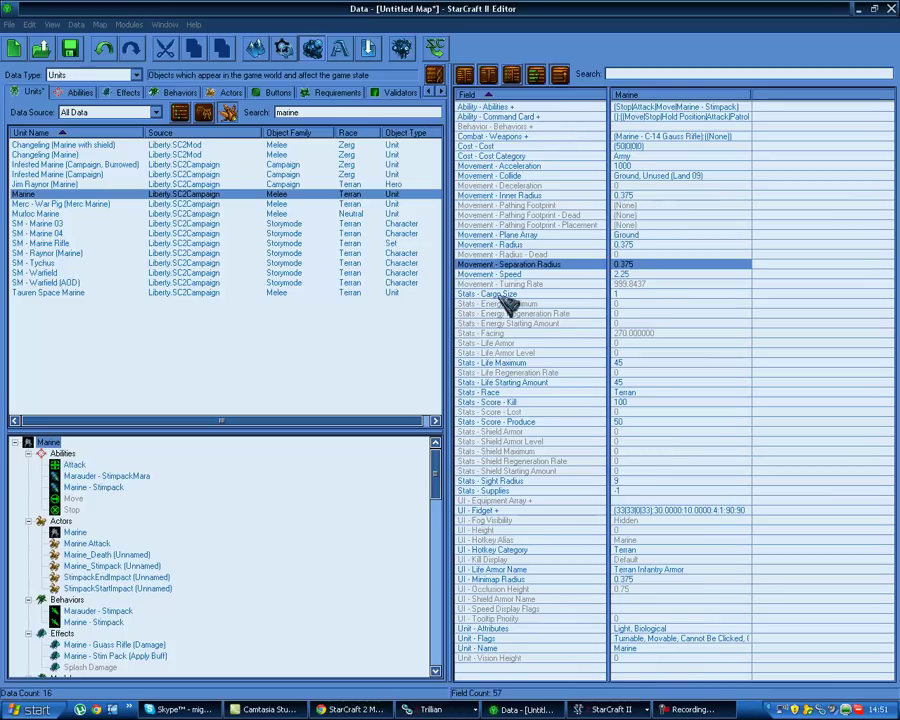
{"action": "left_click", "coordinate": [678, 126]}
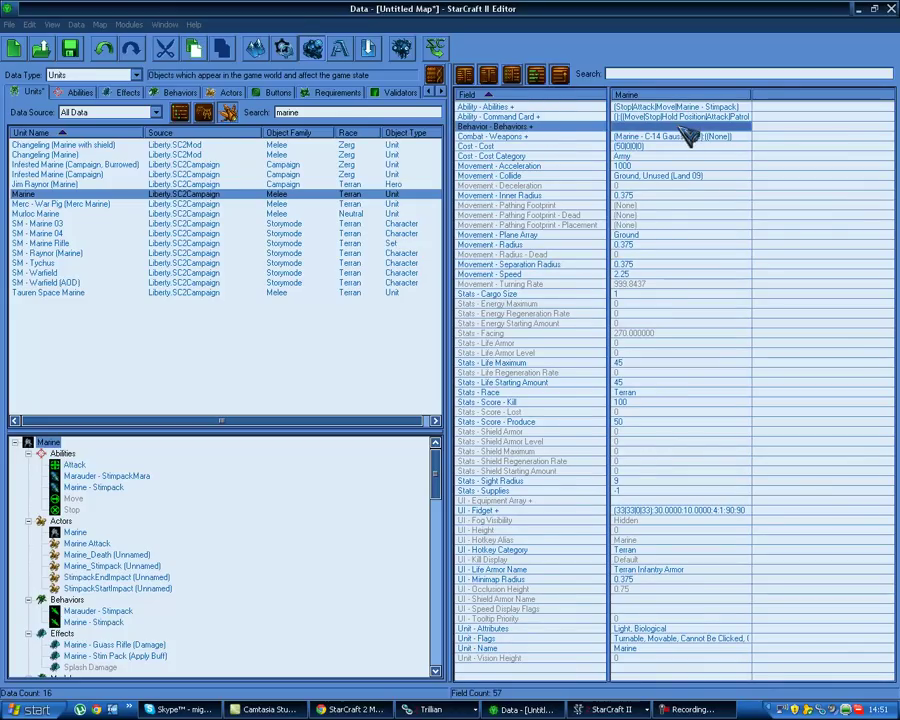
{"action": "left_click", "coordinate": [514, 77]}
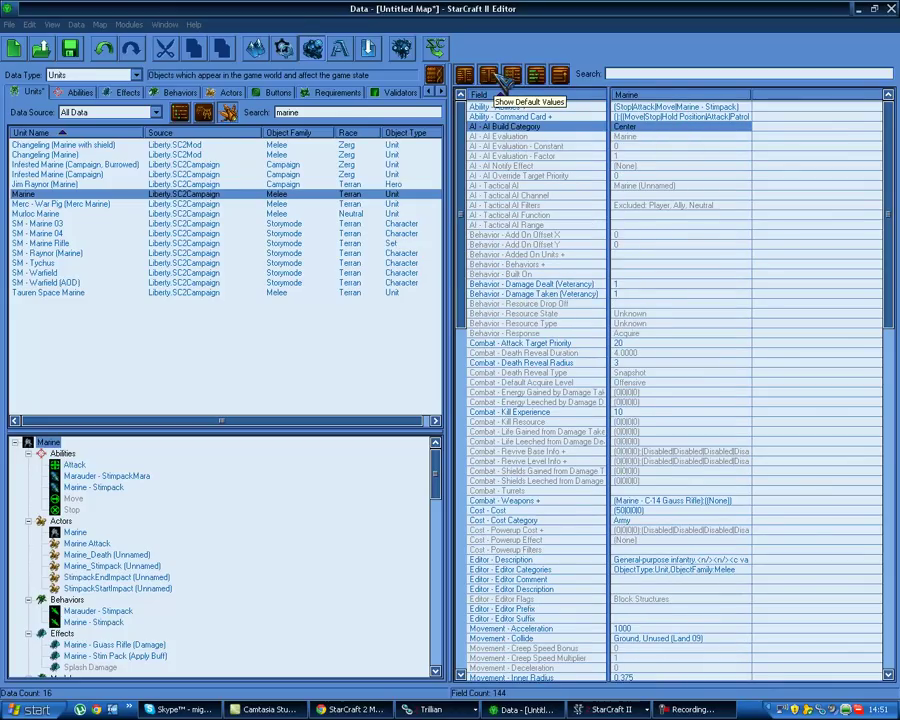
{"action": "left_click", "coordinate": [514, 77]}
Step: Hide, then restore default-value fields, and switch the field pane to tabbed view with Ctrl+T
{"action": "left_click", "coordinate": [514, 77]}
{"action": "left_click", "coordinate": [536, 75]}
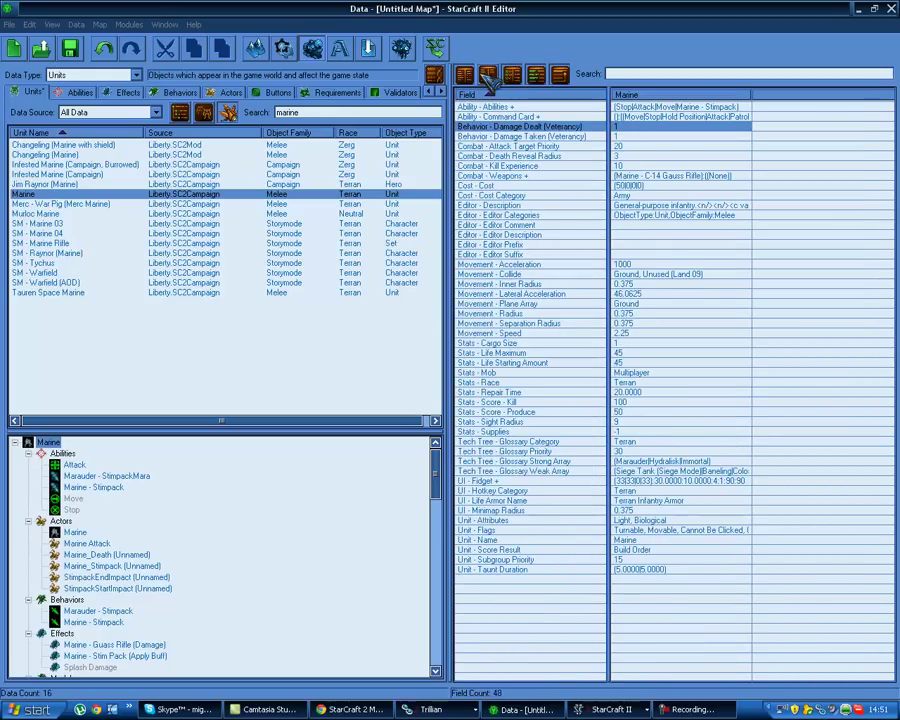
{"action": "left_click", "coordinate": [690, 147]}
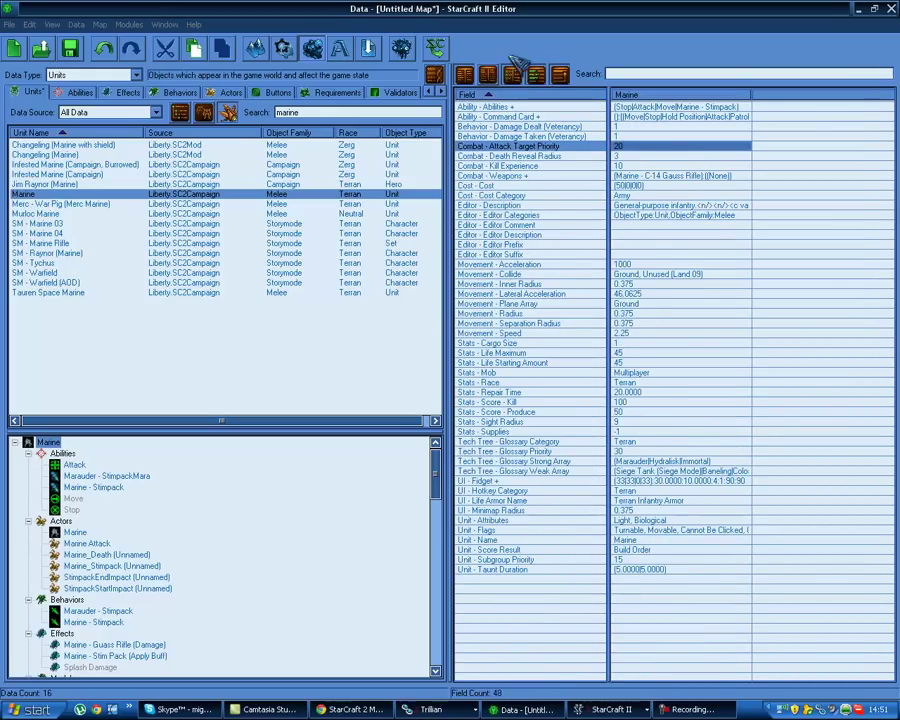
{"action": "left_click", "coordinate": [485, 79]}
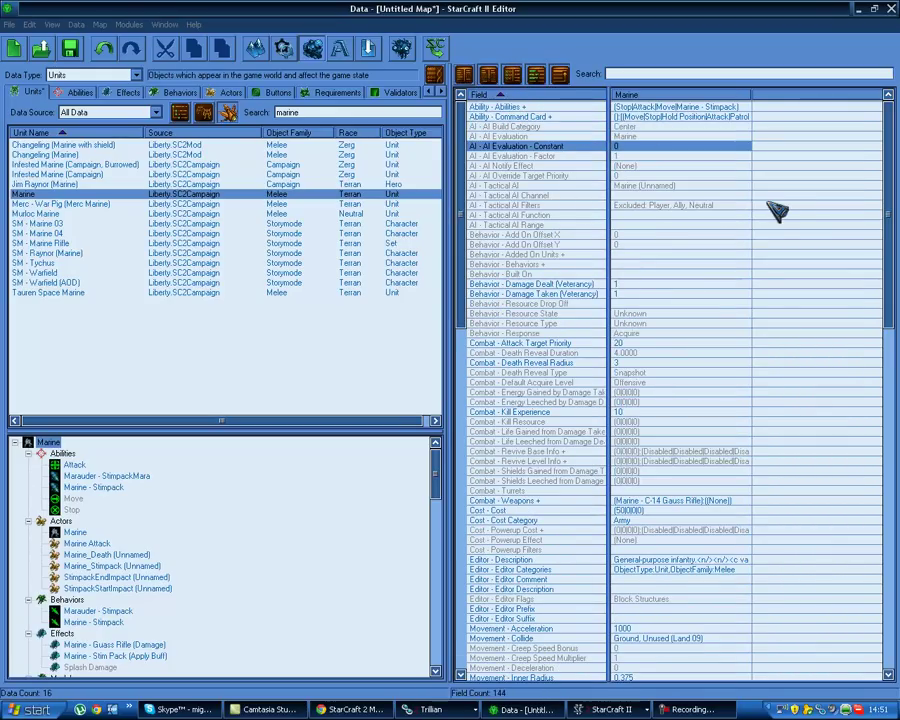
{"action": "key", "text": "ctrl+t"}
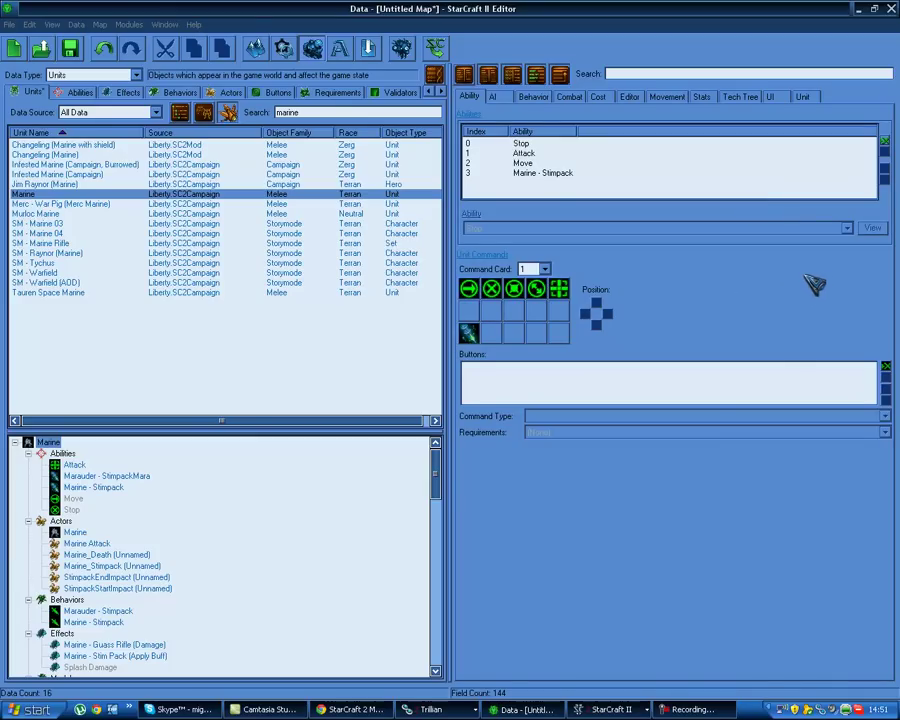
Step: Browse the Marine's AI, Behavior and Combat pages in the tabbed view
{"action": "left_click", "coordinate": [500, 97]}
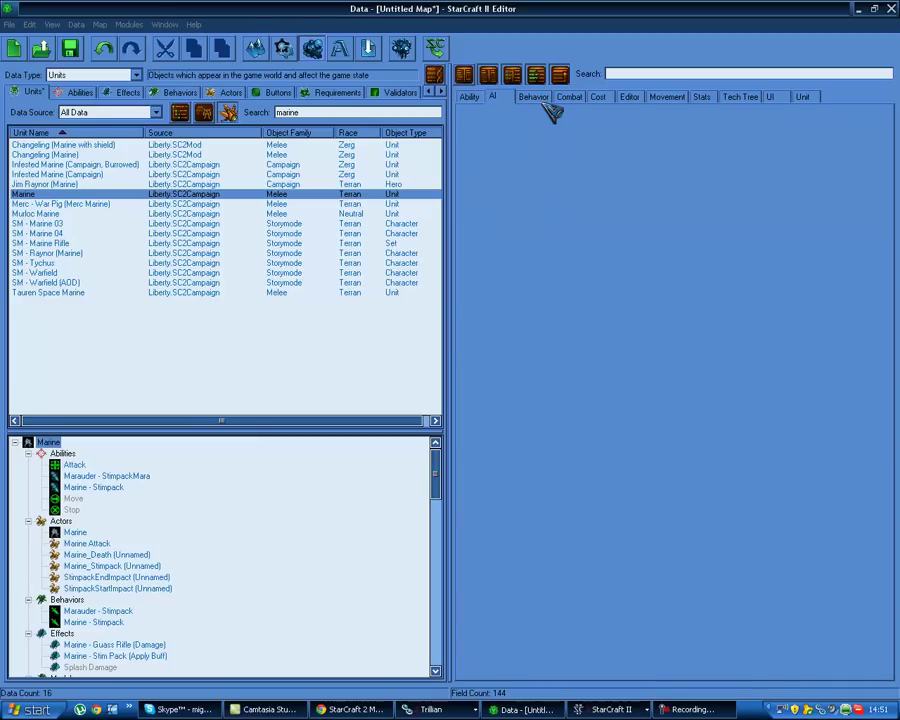
{"action": "left_click", "coordinate": [545, 97]}
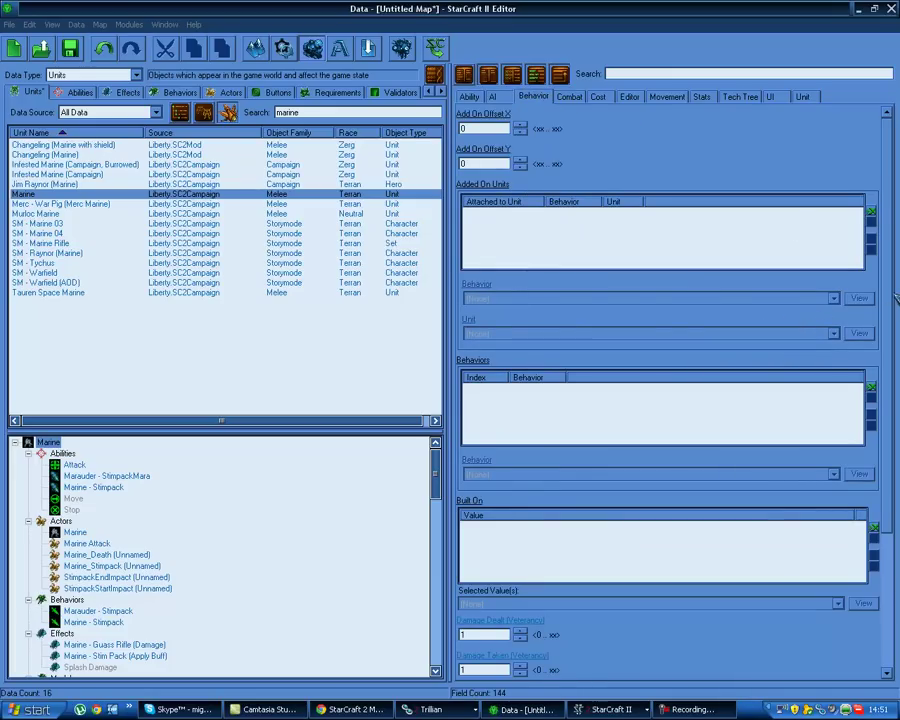
{"action": "scroll", "coordinate": [897, 300], "scroll_direction": "down", "scroll_amount": 3}
{"action": "scroll", "coordinate": [759, 267], "scroll_direction": "up", "scroll_amount": 3}
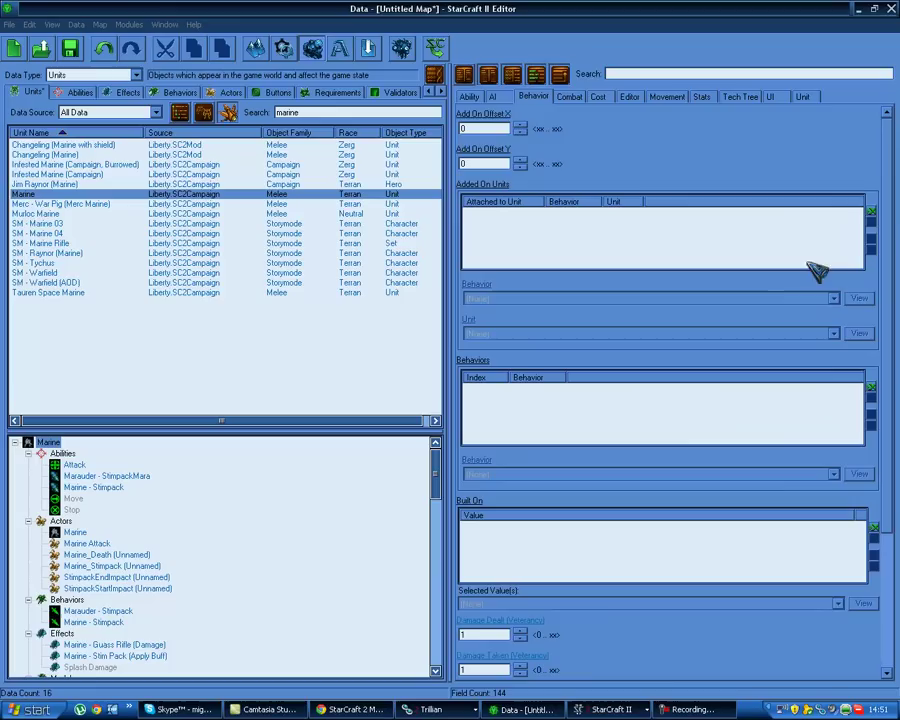
{"action": "left_click", "coordinate": [576, 96]}
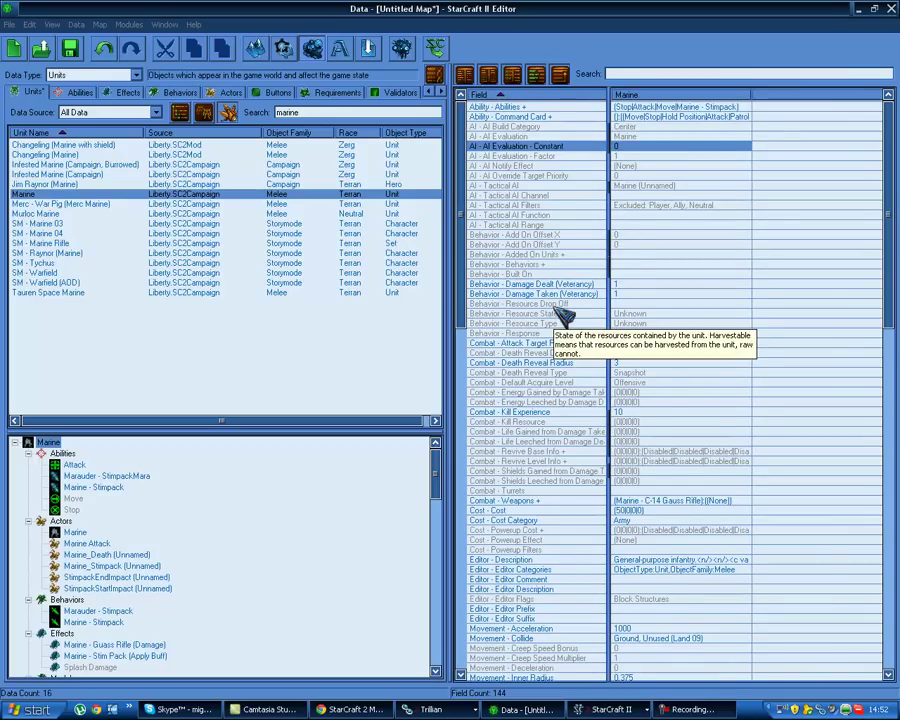
Step: Select several Marine field rows, then list units and fields by raw data names
{"action": "left_click", "coordinate": [490, 106]}
{"action": "left_click", "coordinate": [490, 116], "text": "shift"}
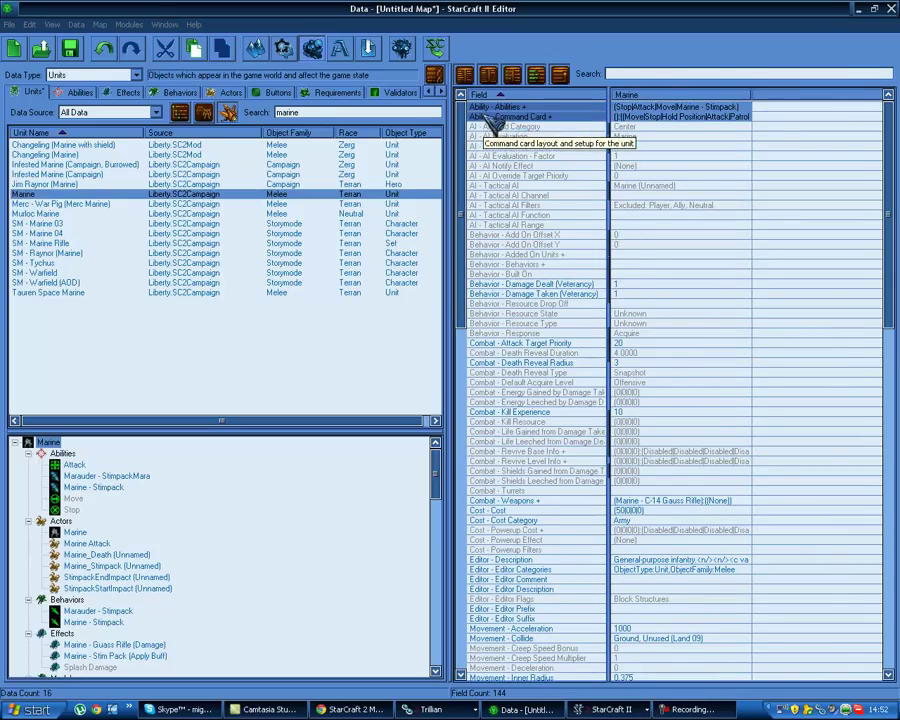
{"action": "left_click_drag", "start_coordinate": [530, 225], "coordinate": [530, 273]}
{"action": "left_click_drag", "start_coordinate": [566, 340], "coordinate": [546, 478]}
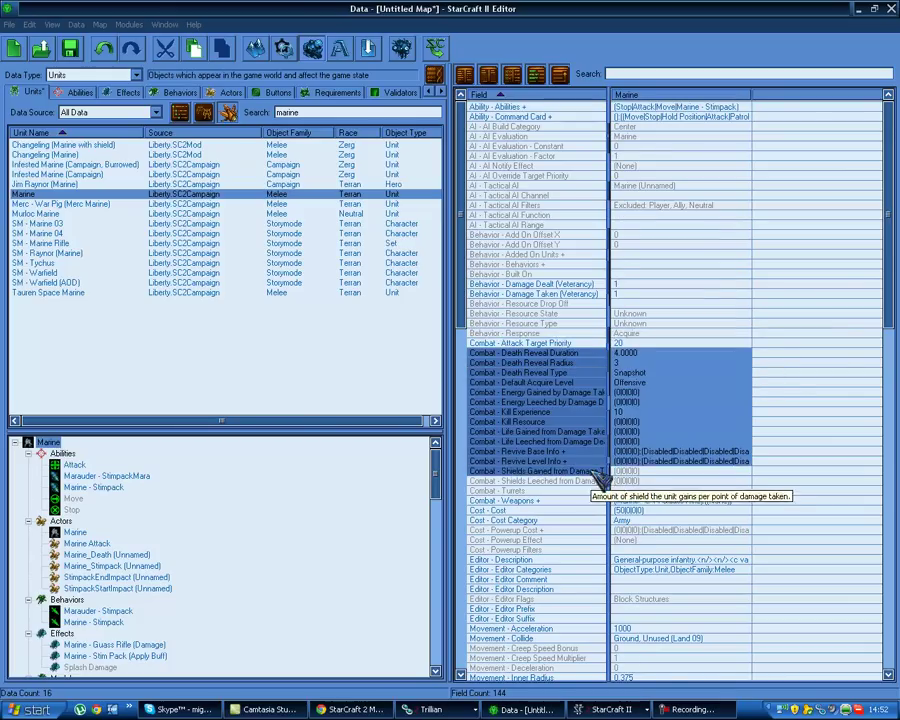
{"action": "left_click", "coordinate": [703, 374]}
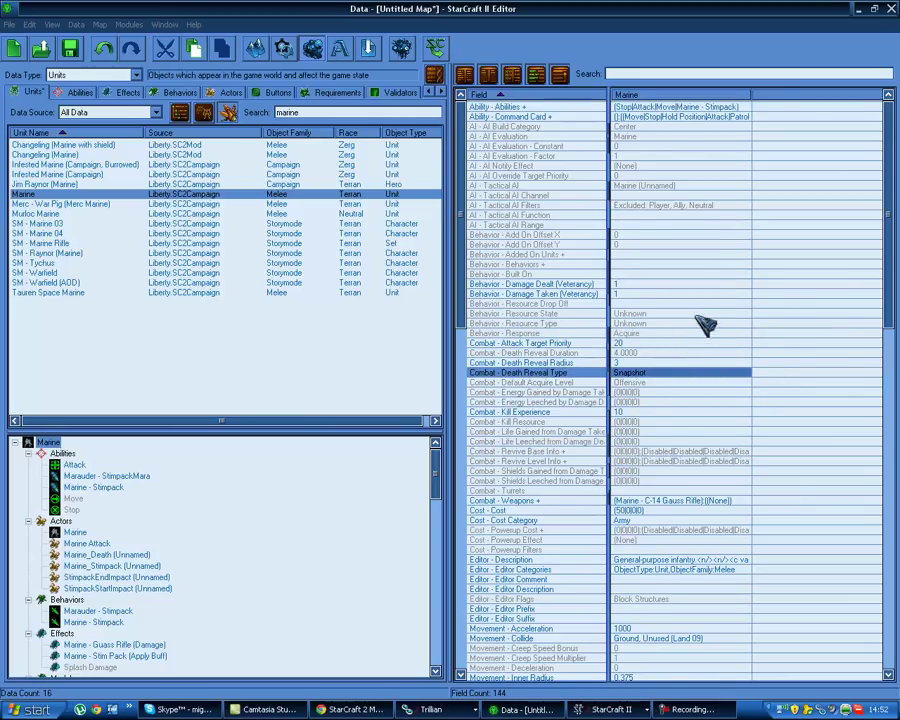
{"action": "scroll", "coordinate": [700, 452], "scroll_direction": "down", "scroll_amount": 5}
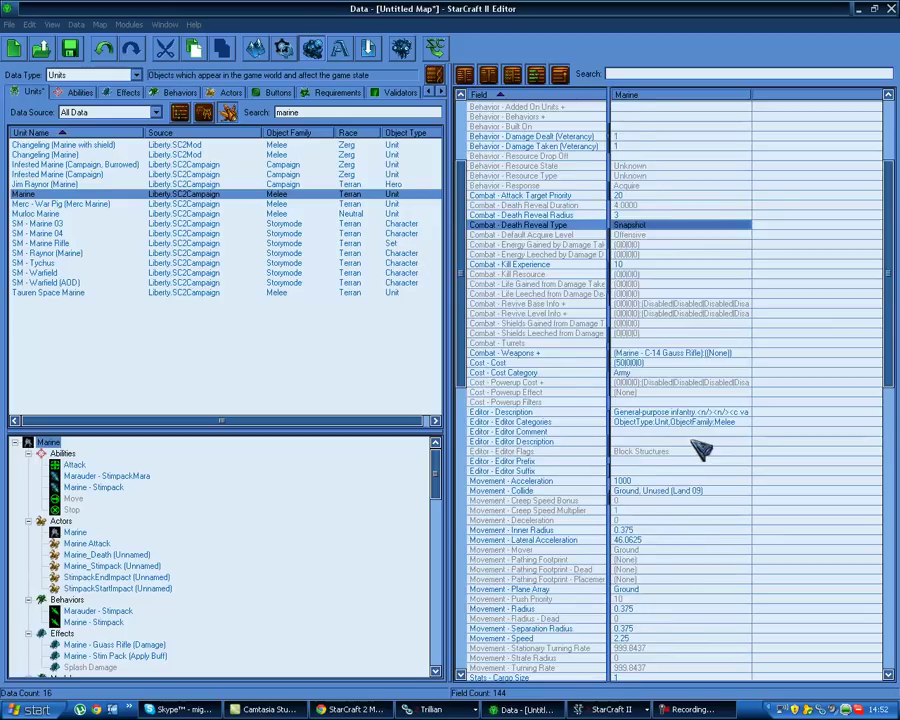
{"action": "scroll", "coordinate": [700, 452], "scroll_direction": "down", "scroll_amount": 20}
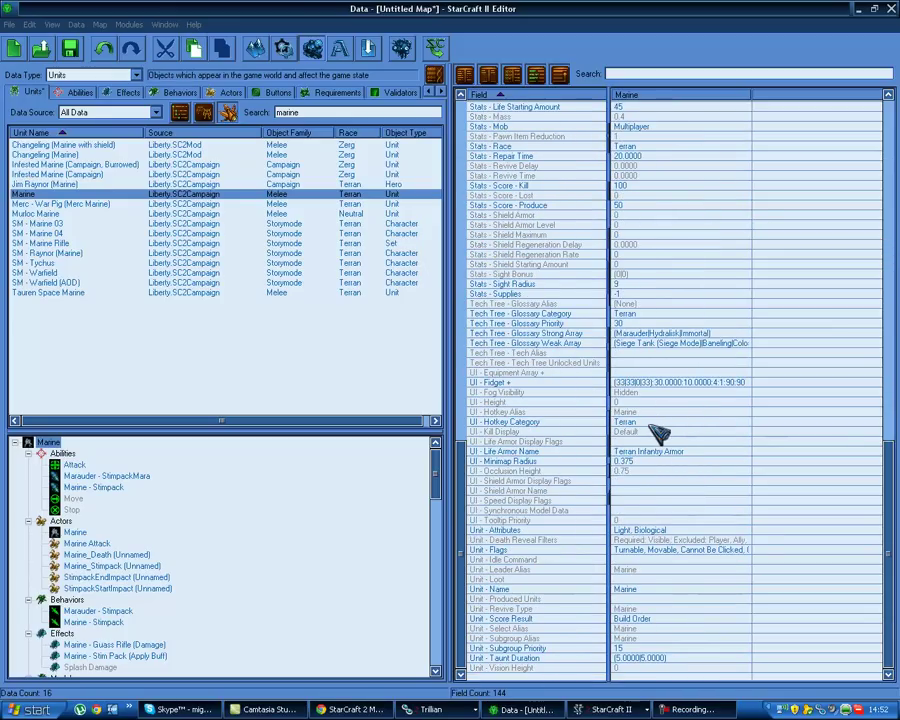
{"action": "scroll", "coordinate": [655, 430], "scroll_direction": "up", "scroll_amount": 20}
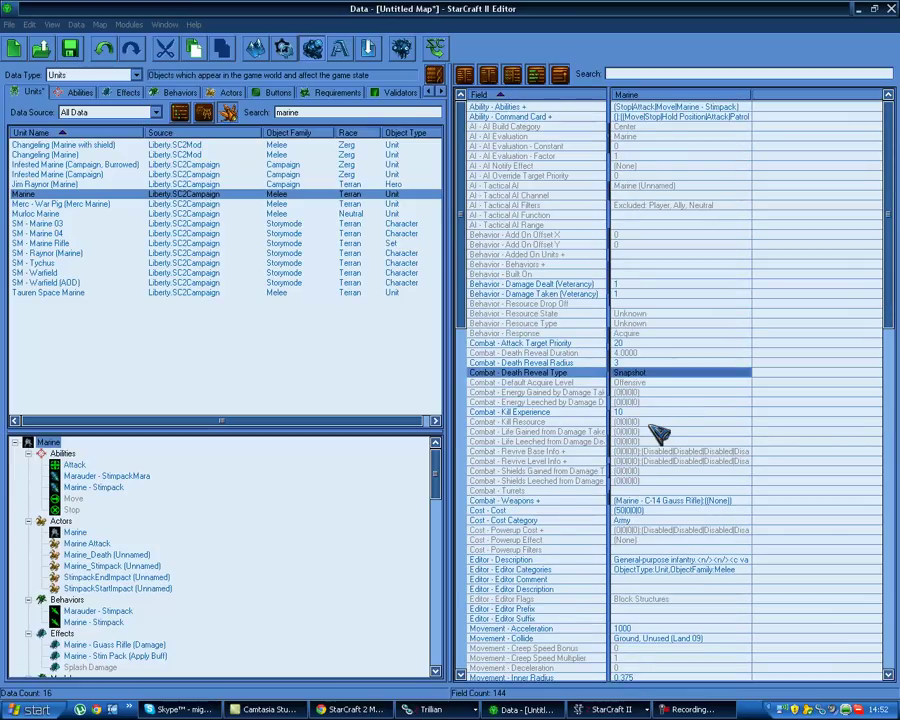
{"action": "left_click", "coordinate": [435, 75]}
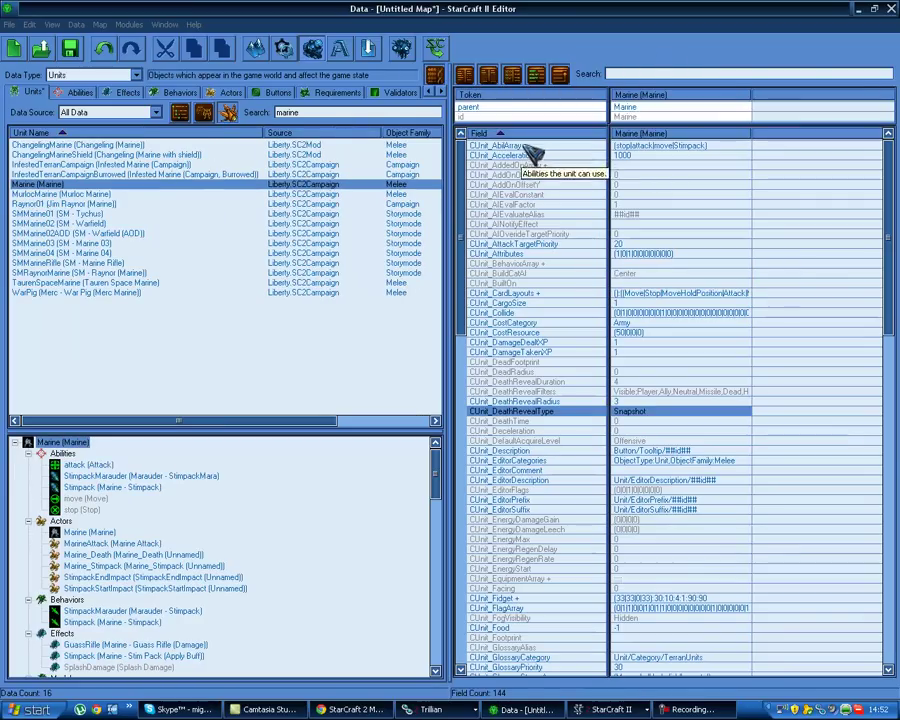
Step: Select the CUnit_AIEvalFactor and CUnit_DamageDealtXP rows, then restore readable display names
{"action": "left_click_drag", "start_coordinate": [546, 204], "coordinate": [548, 215]}
{"action": "left_click_drag", "start_coordinate": [510, 361], "coordinate": [492, 344]}
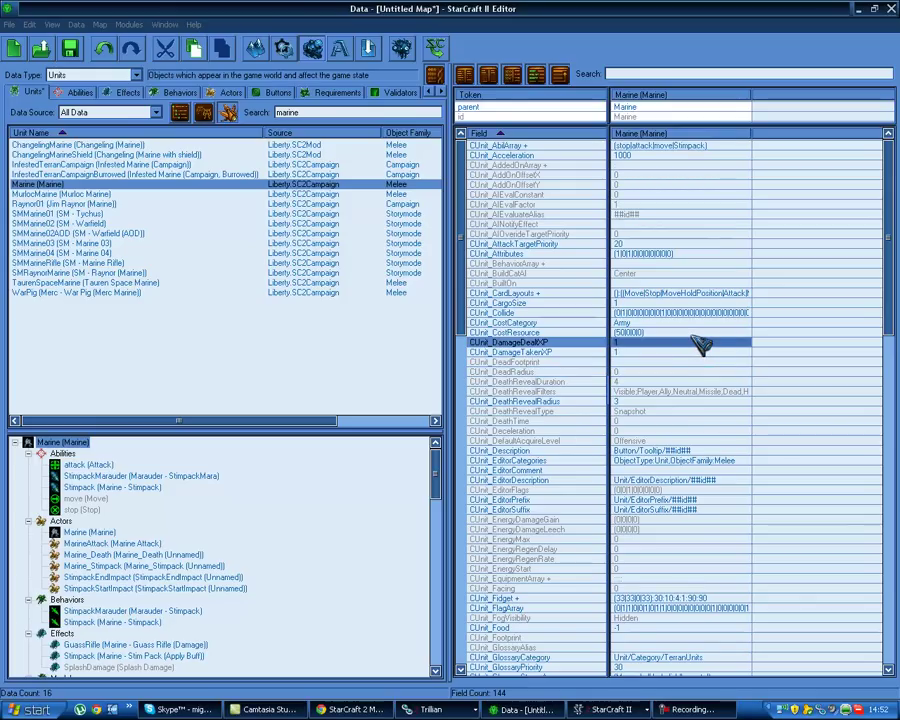
{"action": "left_click", "coordinate": [435, 75]}
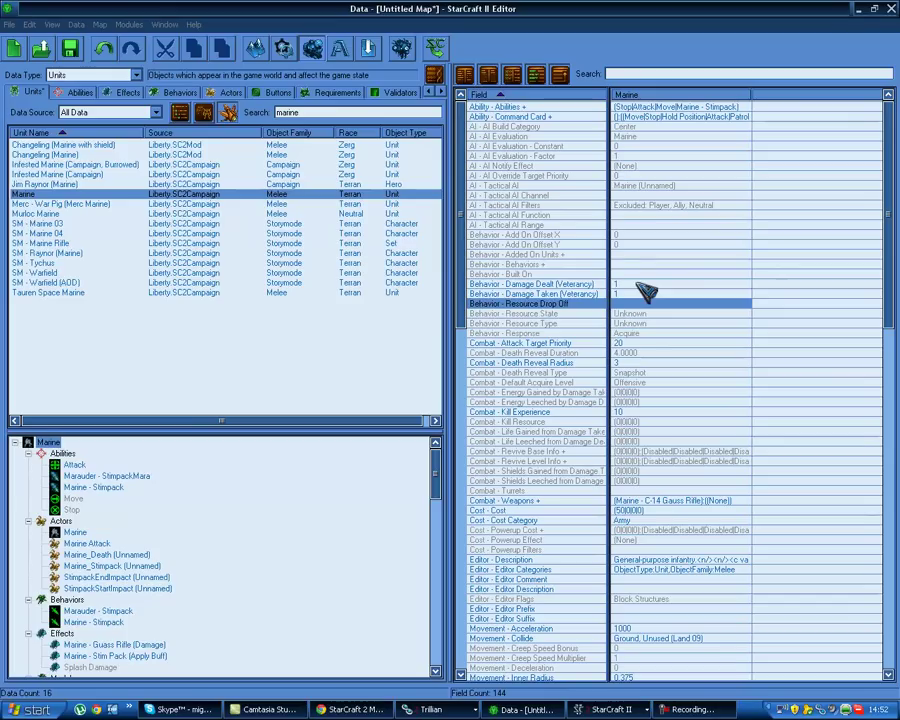
{"action": "left_click", "coordinate": [668, 140]}
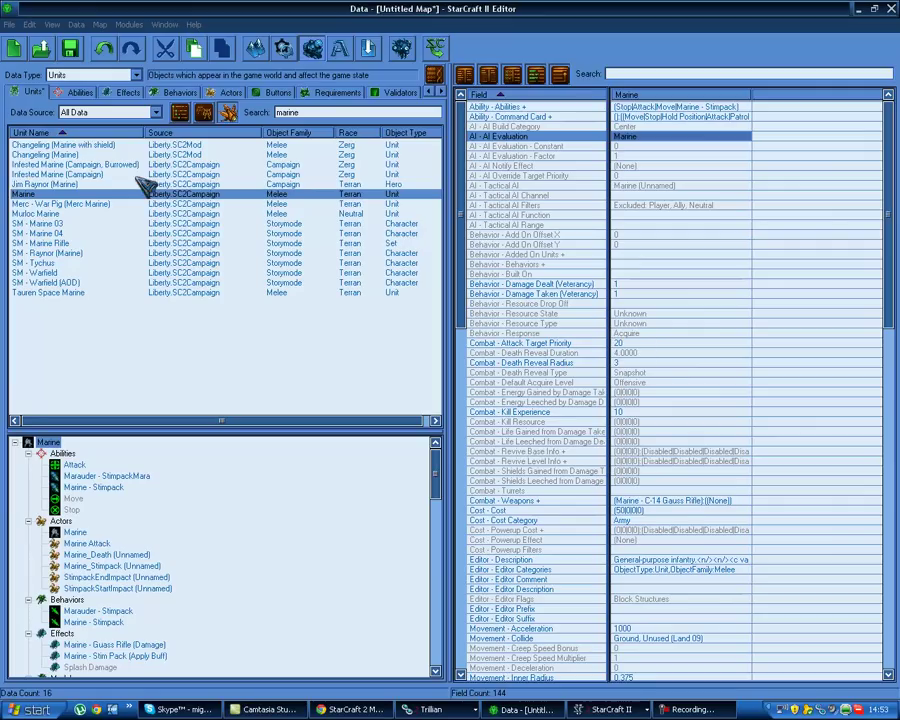
{"action": "left_click", "coordinate": [440, 91]}
{"action": "left_click", "coordinate": [440, 91]}
{"action": "left_click", "coordinate": [440, 91]}
{"action": "left_click", "coordinate": [429, 91]}
{"action": "left_click", "coordinate": [429, 91]}
{"action": "left_click", "coordinate": [429, 91]}
{"action": "left_click", "coordinate": [429, 91]}
{"action": "left_click", "coordinate": [429, 91]}
{"action": "left_click", "coordinate": [429, 91]}
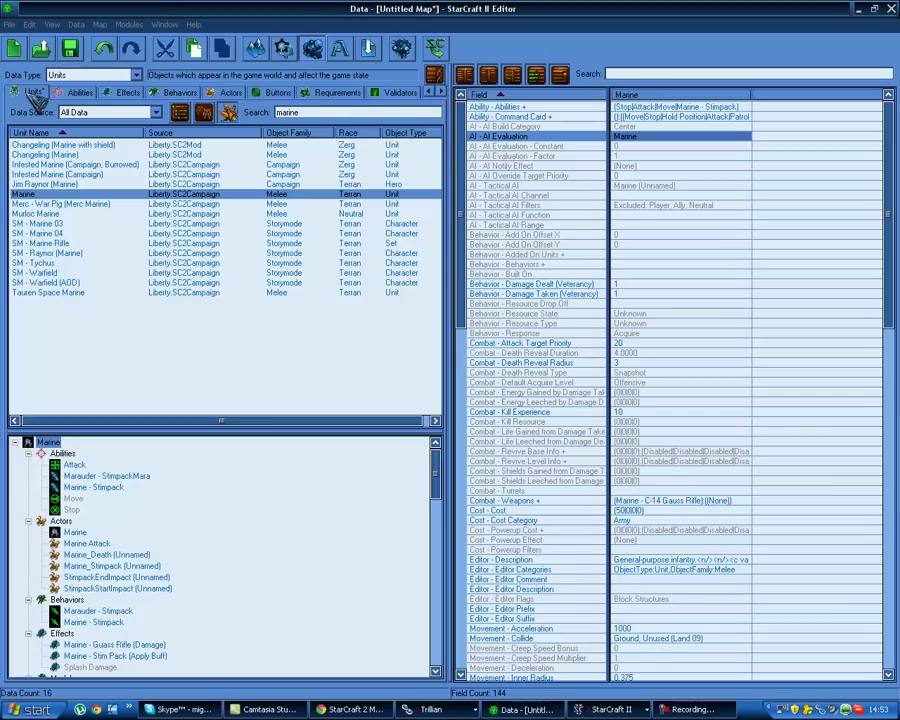
Step: Switch the Data Type to Effects, showing the marine-filtered effects such as Marine - Stim Pack
{"action": "left_click", "coordinate": [137, 75]}
{"action": "scroll", "coordinate": [140, 80], "scroll_direction": "up", "scroll_amount": 4}
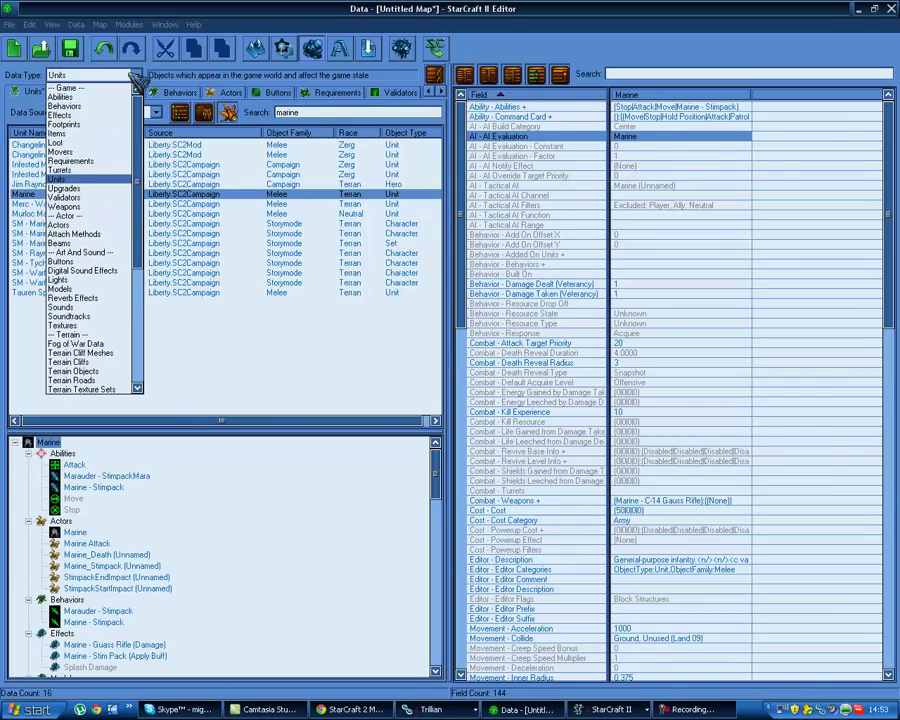
{"action": "scroll", "coordinate": [120, 345], "scroll_direction": "down", "scroll_amount": 5}
{"action": "scroll", "coordinate": [122, 348], "scroll_direction": "down", "scroll_amount": 2}
{"action": "scroll", "coordinate": [122, 292], "scroll_direction": "up", "scroll_amount": 7}
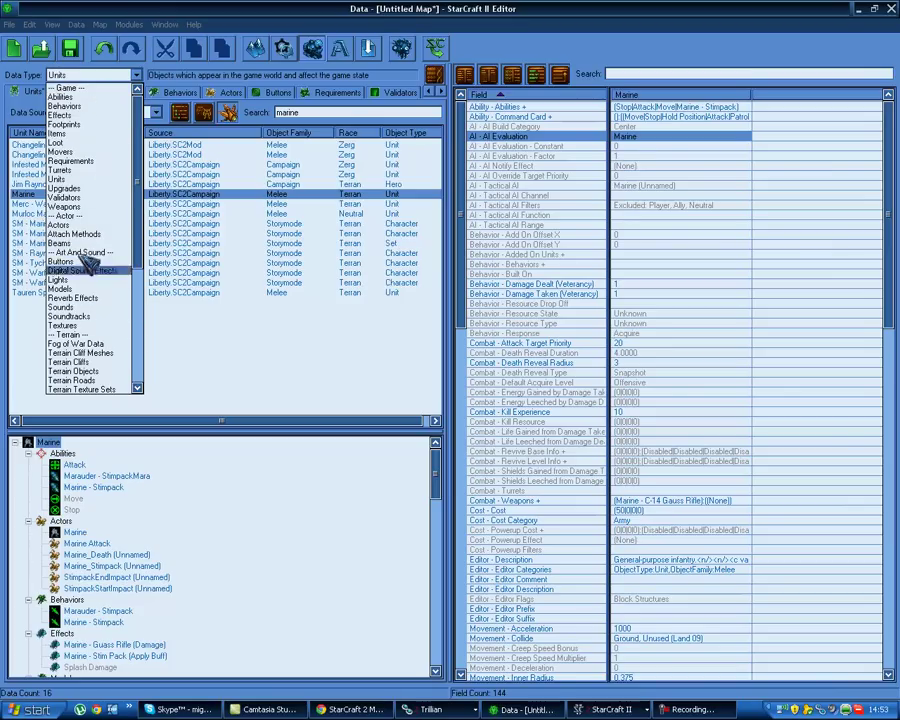
{"action": "left_click", "coordinate": [100, 115]}
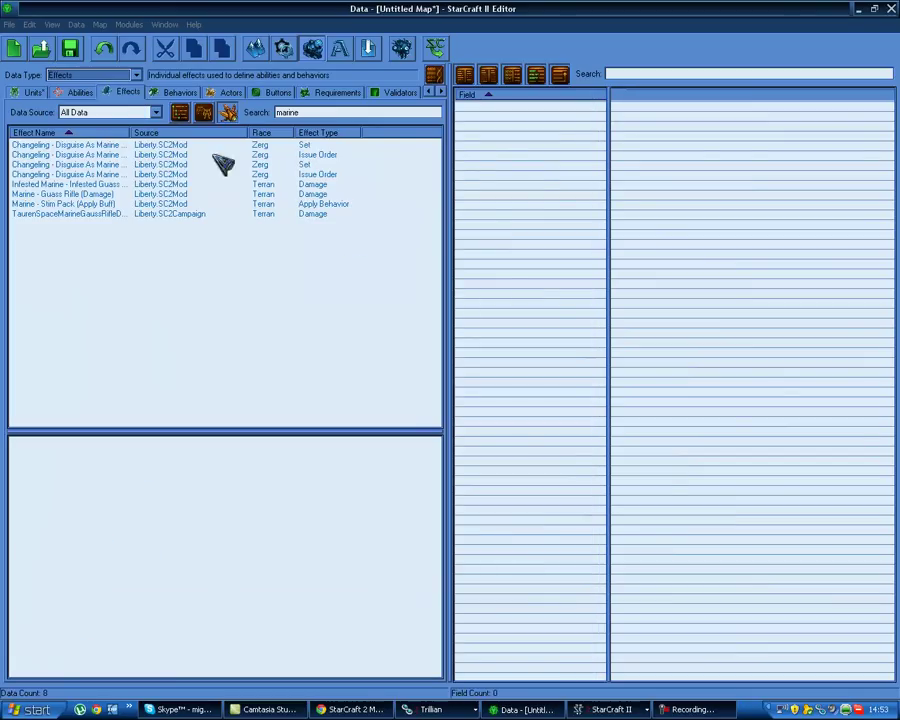
Step: Search the Effects for 'fireball', then open the empty list's context menu offering Add Effect
{"action": "left_click", "coordinate": [131, 97]}
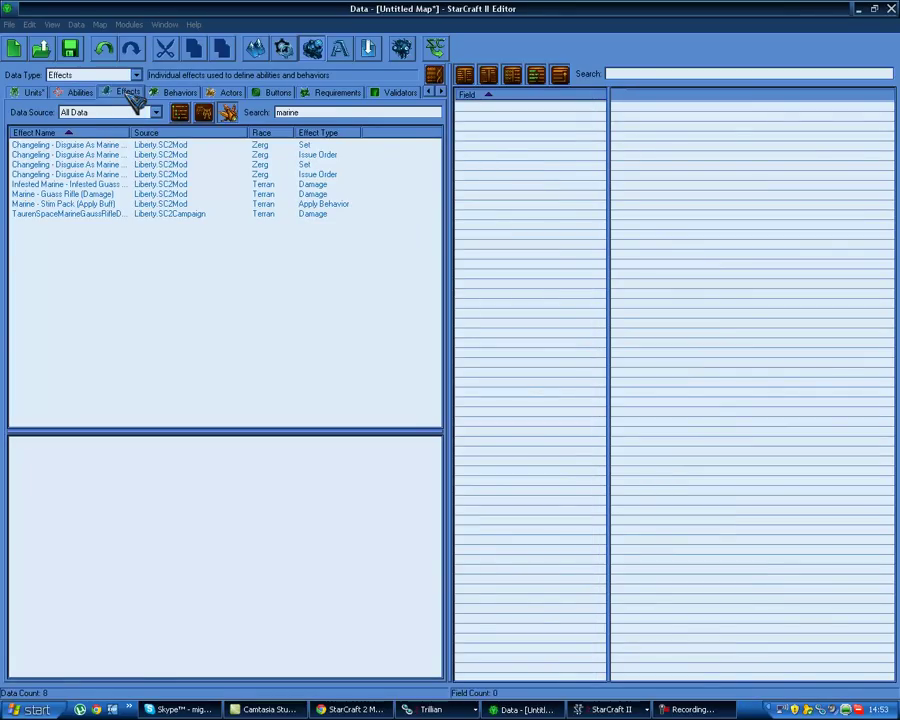
{"action": "left_click", "coordinate": [331, 113]}
{"action": "type", "text": "fireball"}
{"action": "right_click", "coordinate": [365, 237]}
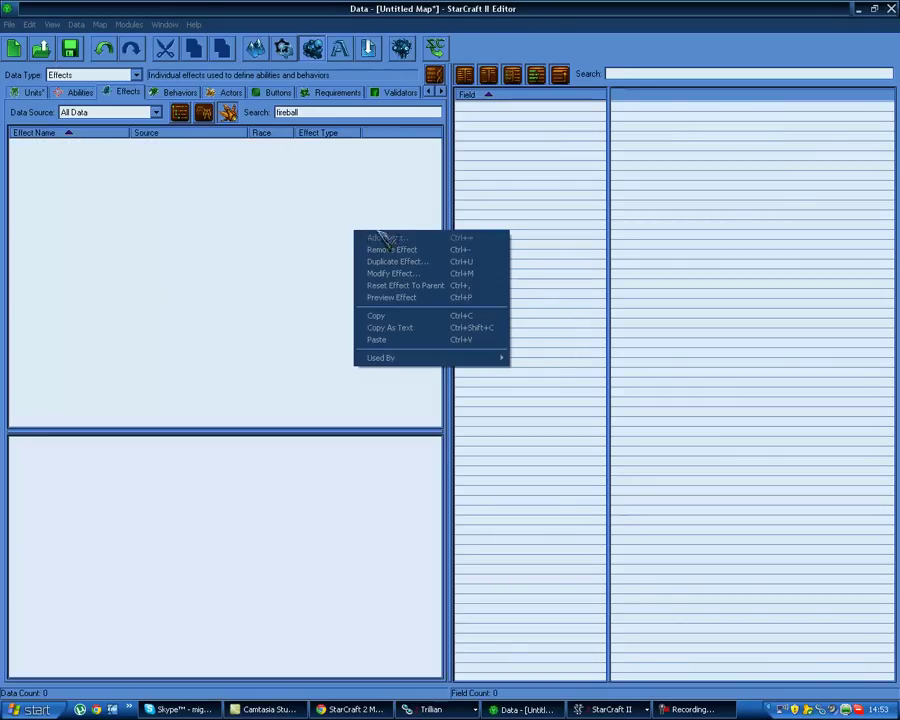